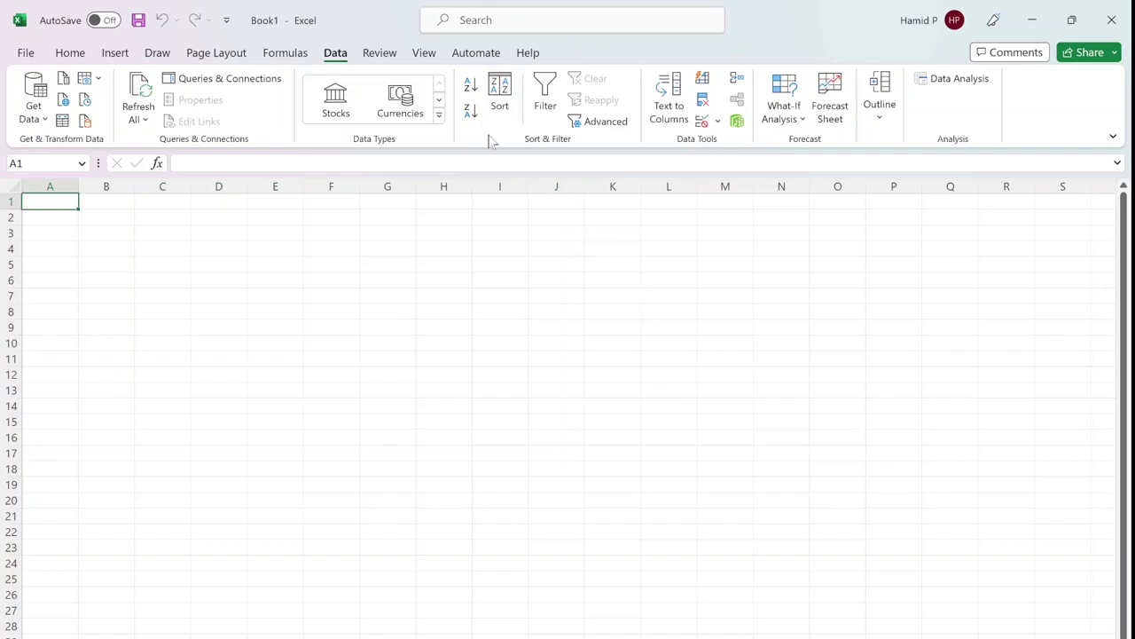
# Open the Customize Ribbon page of Excel Options and collapse the Data node in Main Tabs.
pyautogui.rightClick(938, 111)
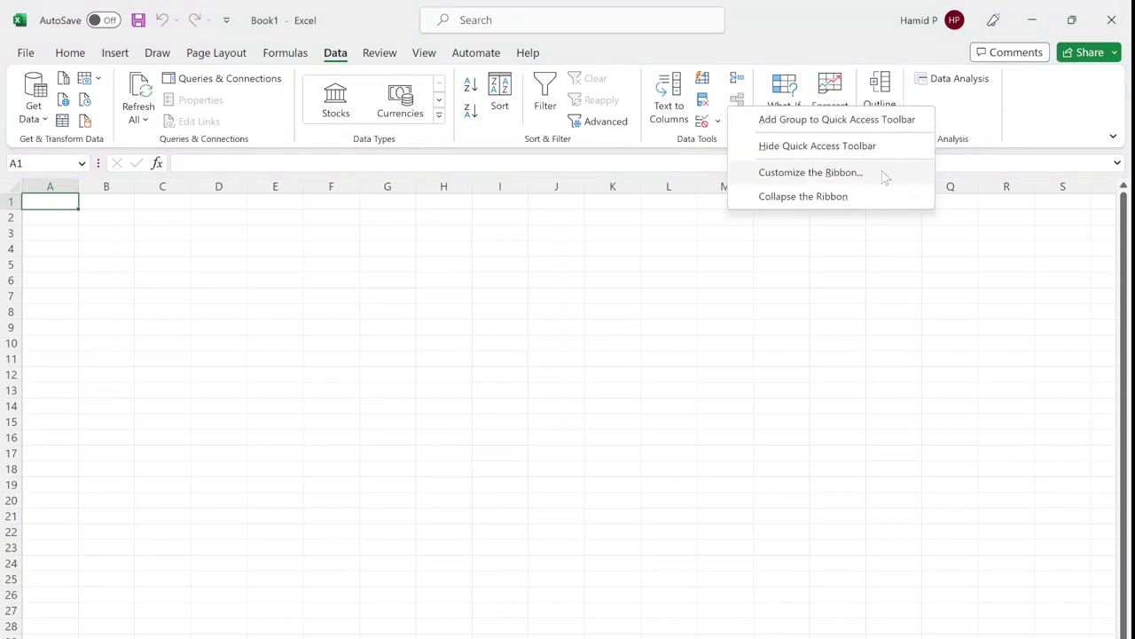
pyautogui.click(851, 173)
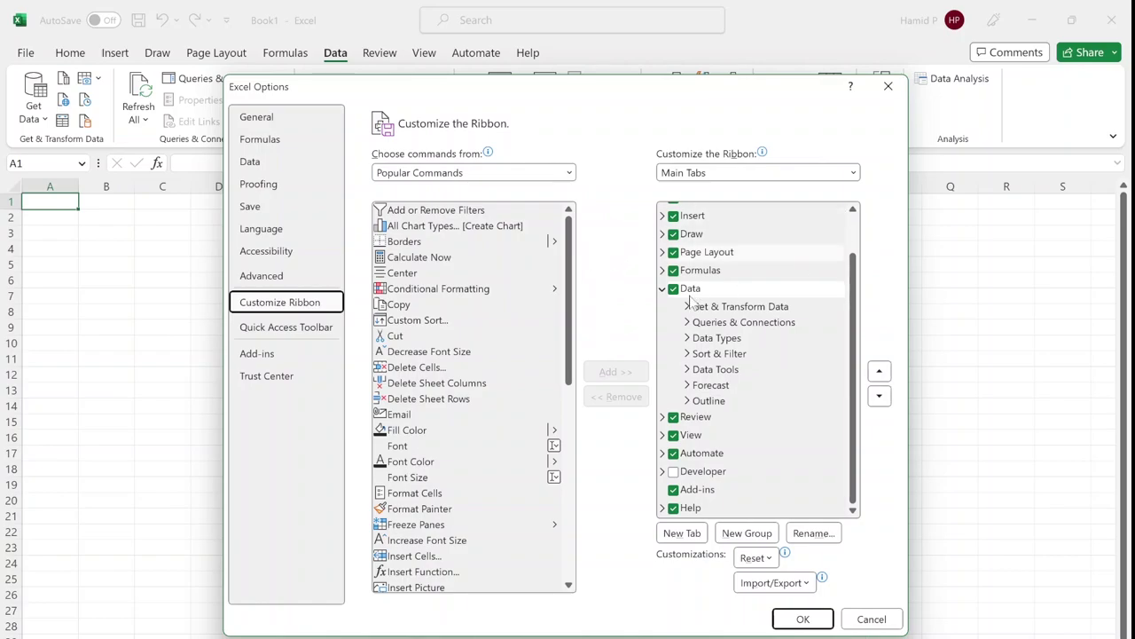
pyautogui.press('Left')
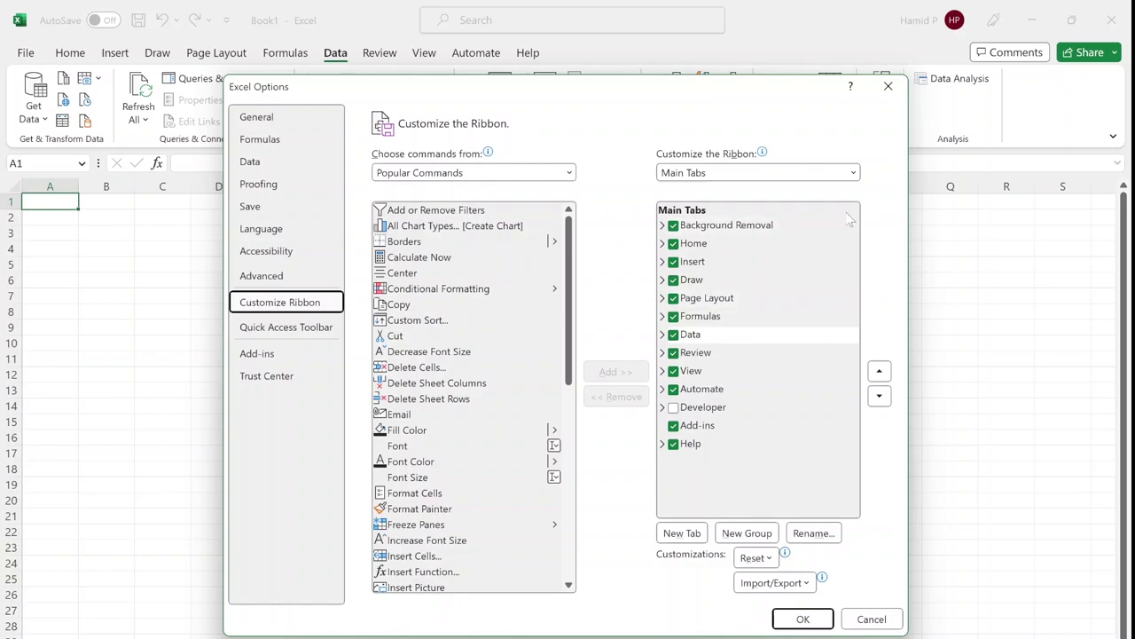
# Create a new tab named 'Favorites' after Data and remove its default New Group.
pyautogui.click(691, 536)
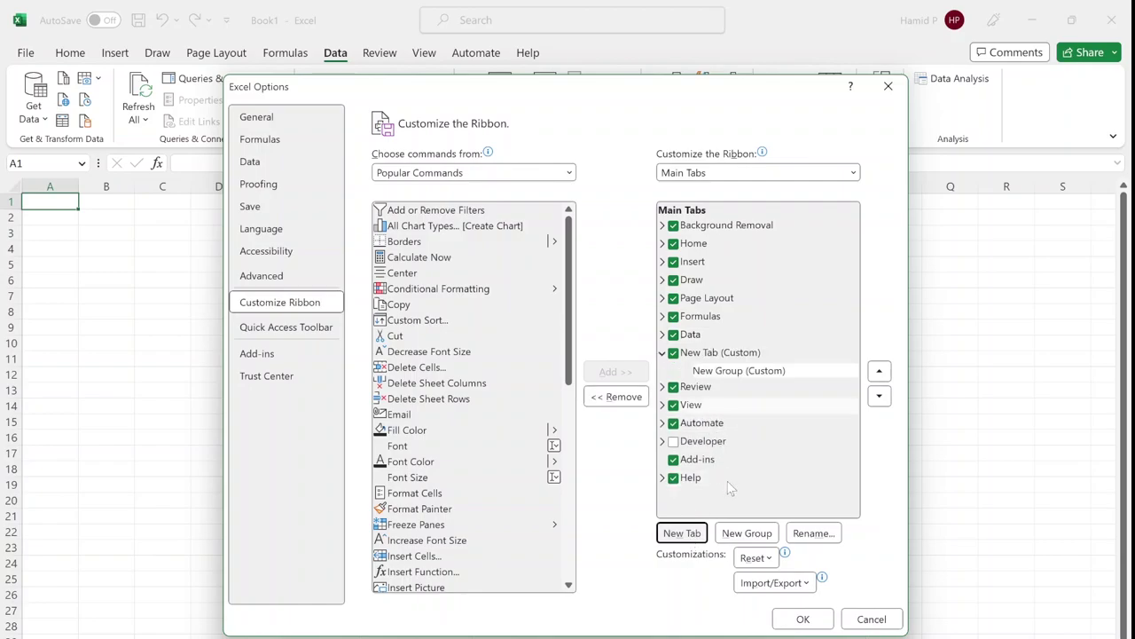
pyautogui.click(749, 356)
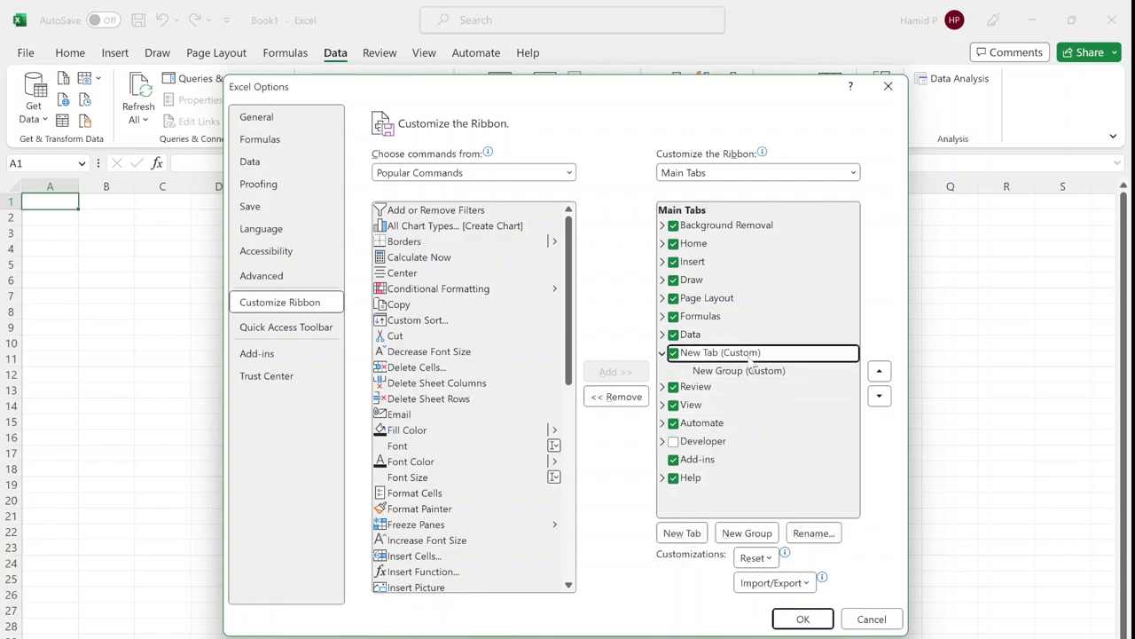
pyautogui.click(814, 535)
pyautogui.write('F')
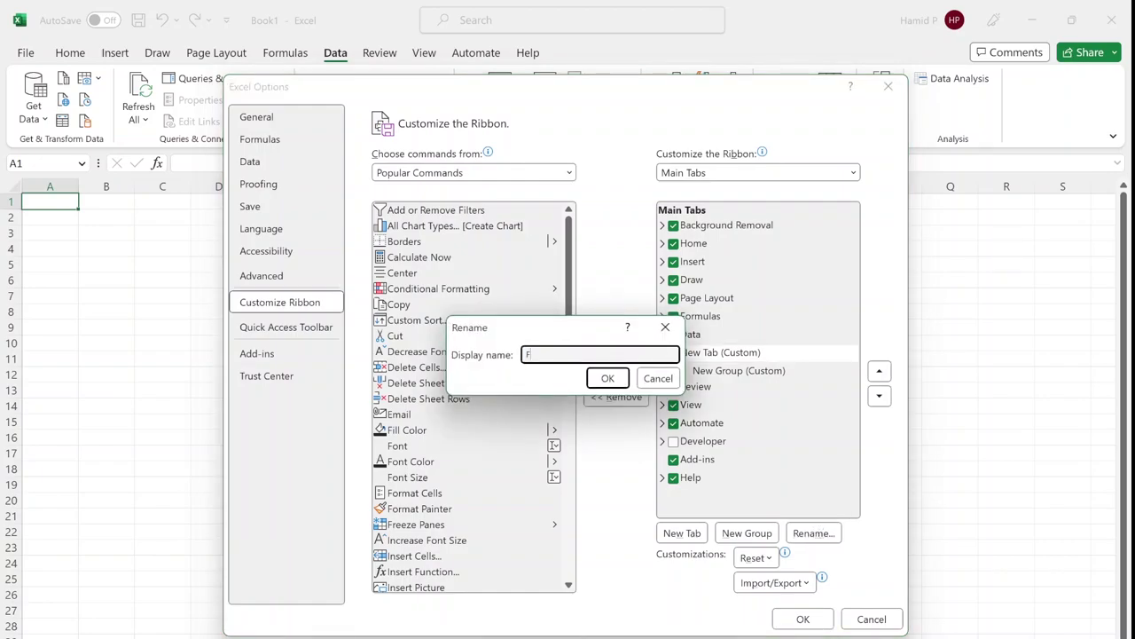
pyautogui.write('avorites')
pyautogui.click(599, 382)
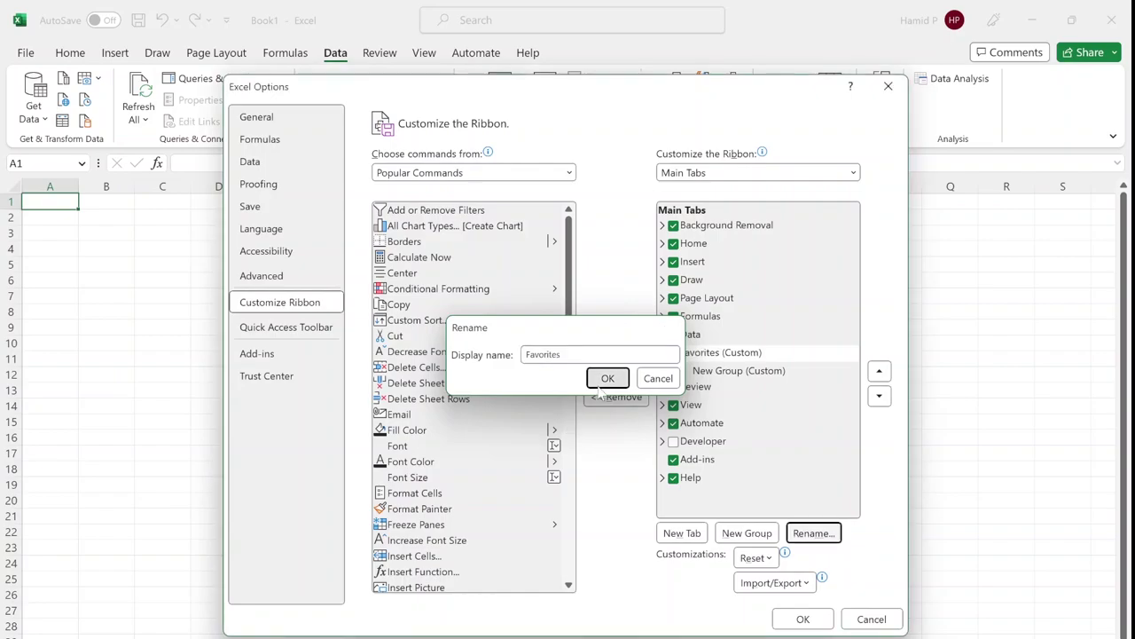
pyautogui.click(754, 375)
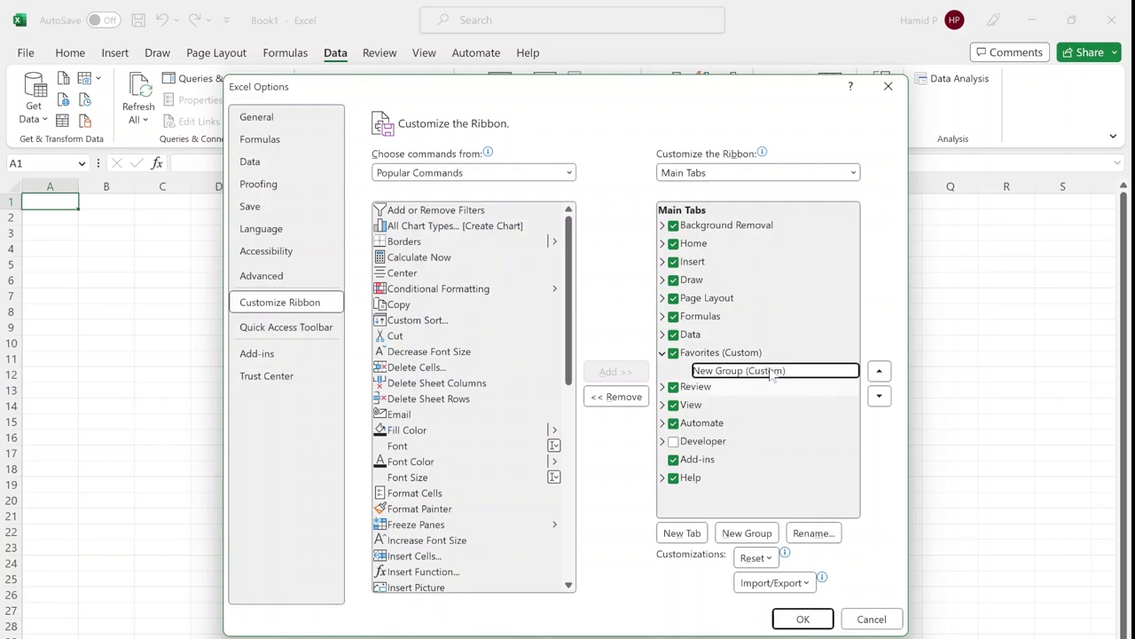
pyautogui.click(624, 398)
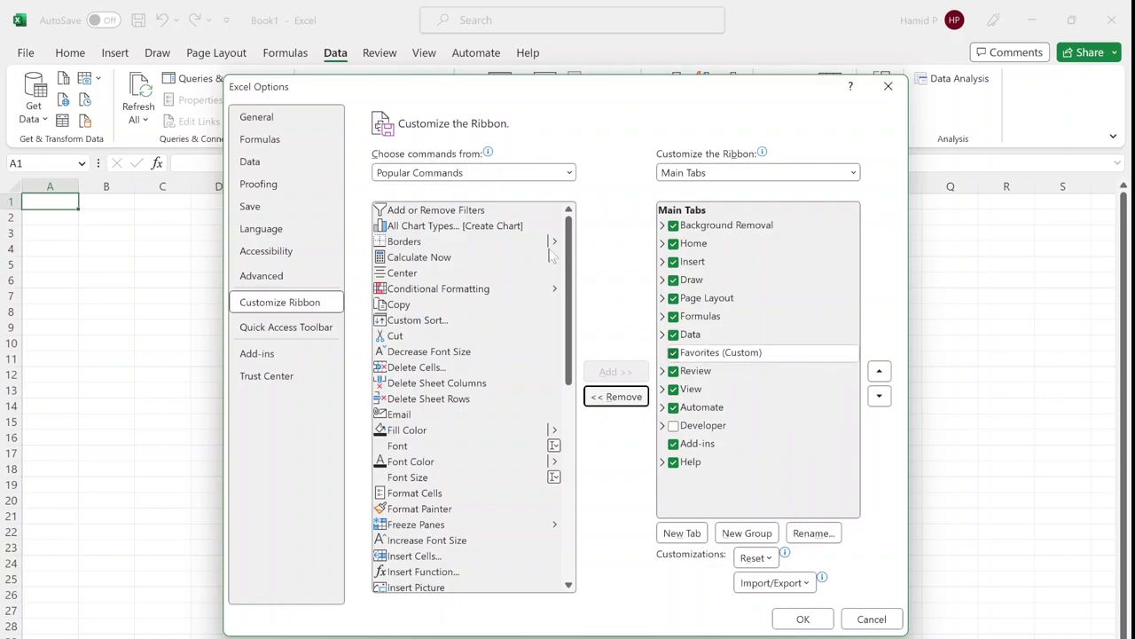
# Set Choose commands from to All Tabs and expand Home and its Clipboard group.
pyautogui.click(494, 181)
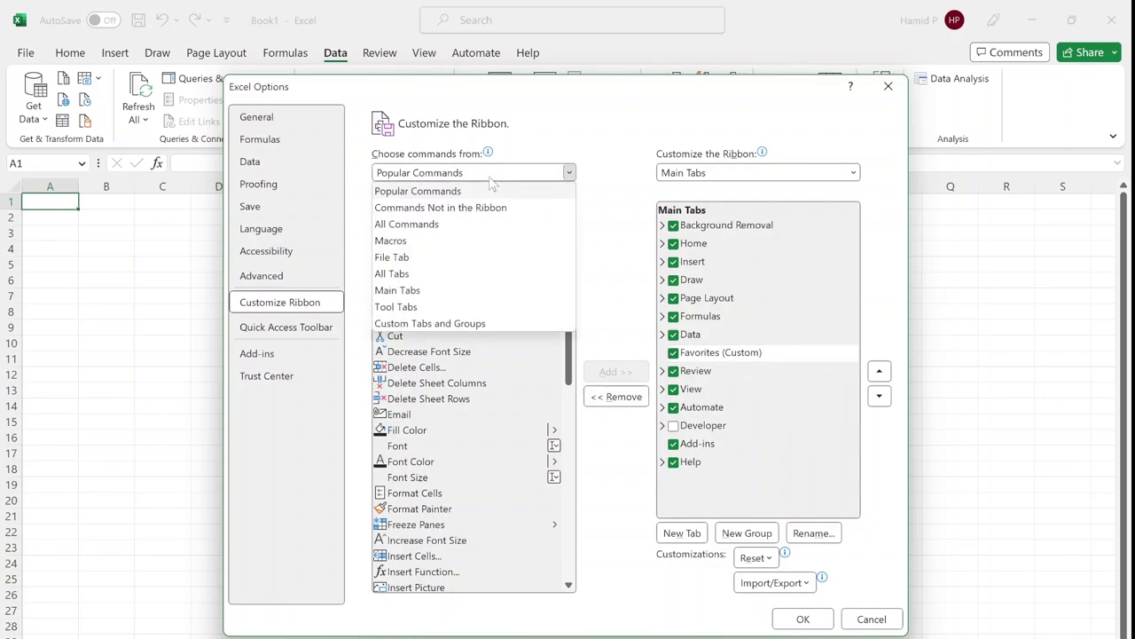
pyautogui.click(446, 276)
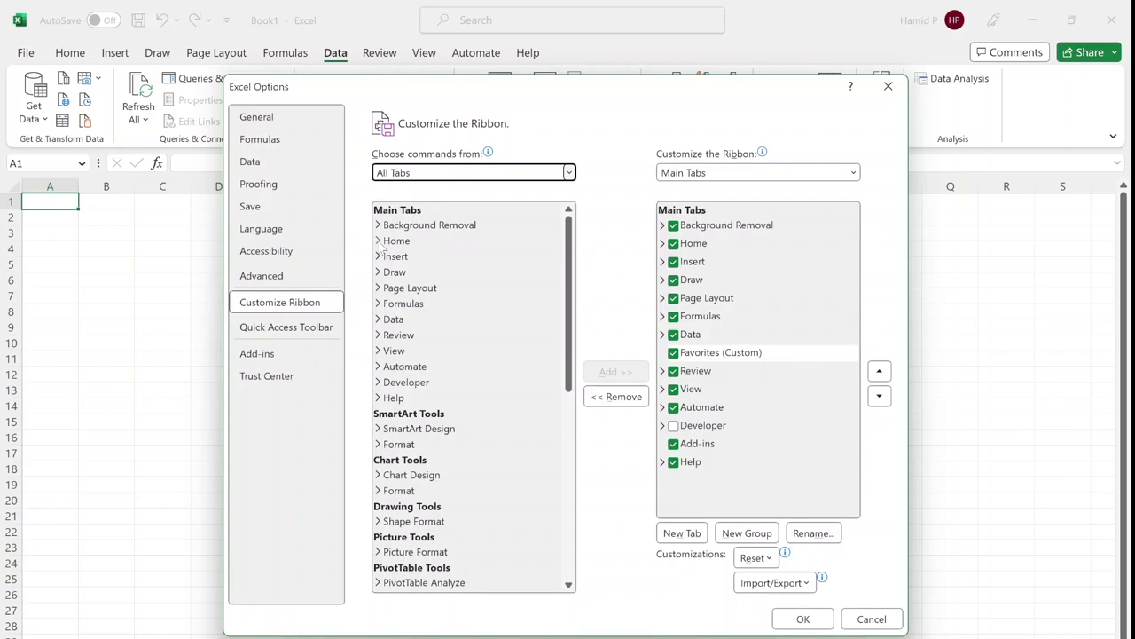
pyautogui.click(378, 240)
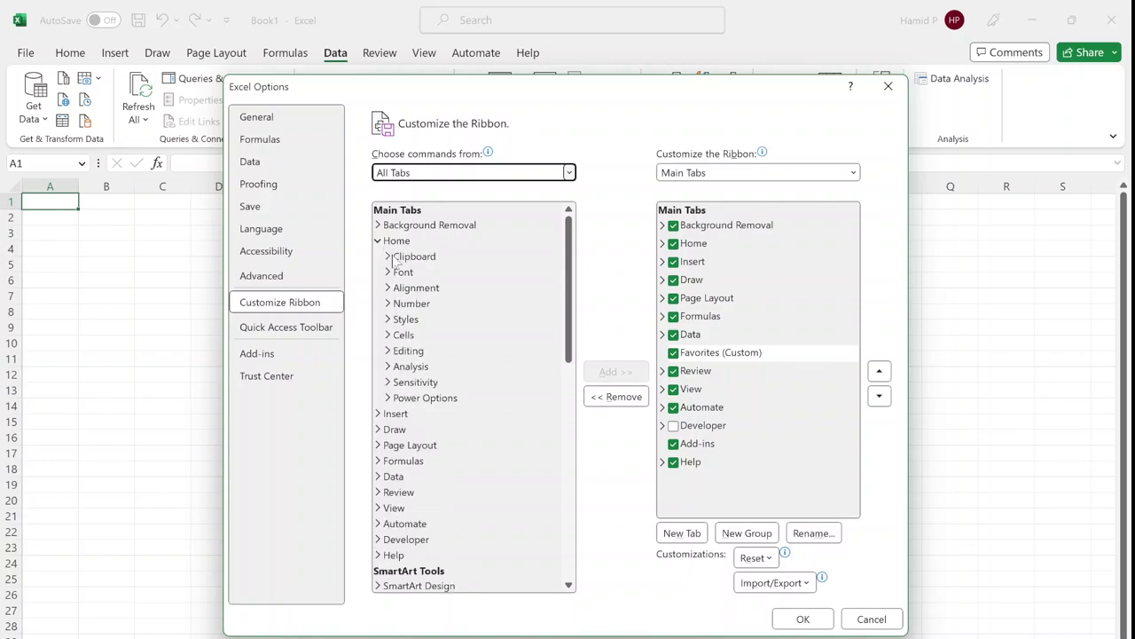
pyautogui.click(387, 256)
# Add Home's Clipboard, Font, Alignment and Number groups to Favorites, then expand Insert.
pyautogui.click(388, 256)
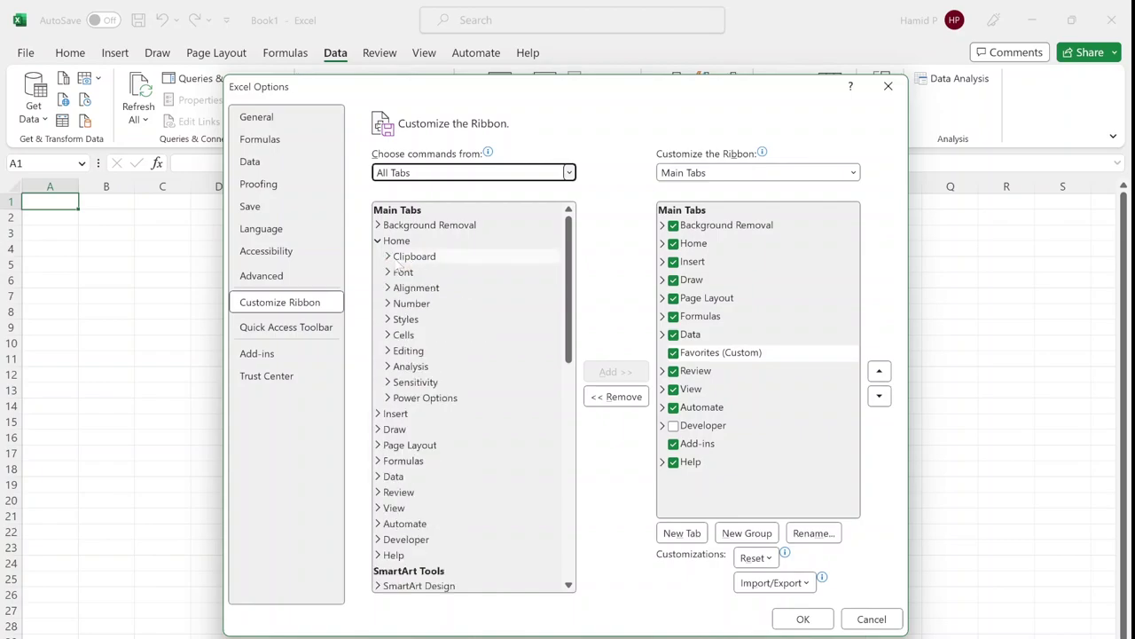
pyautogui.click(446, 258)
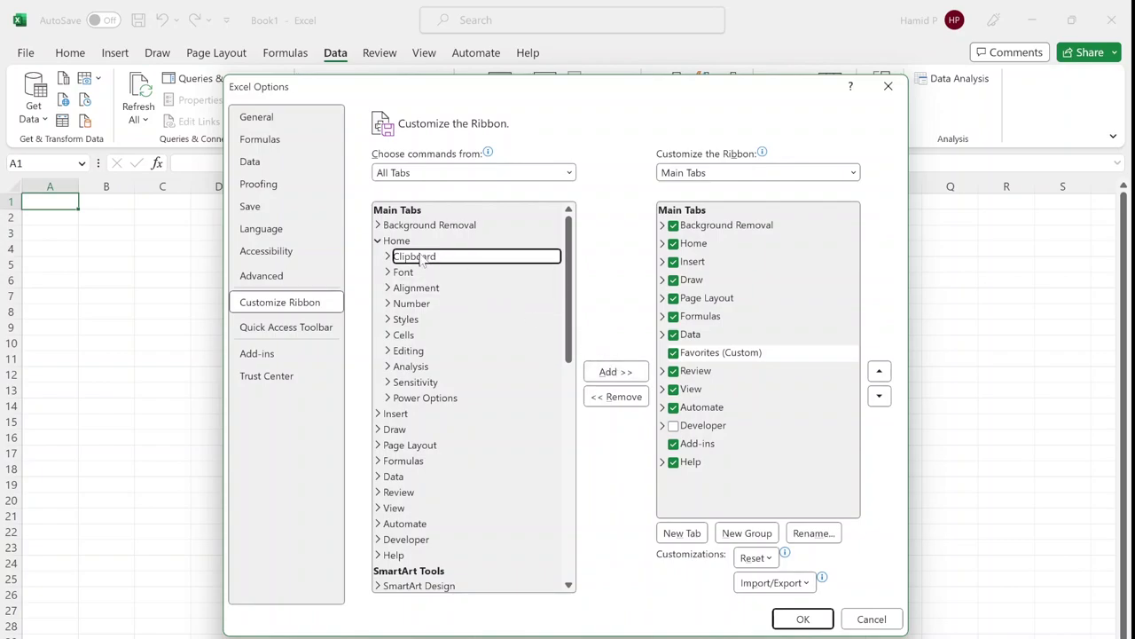
pyautogui.click(616, 371)
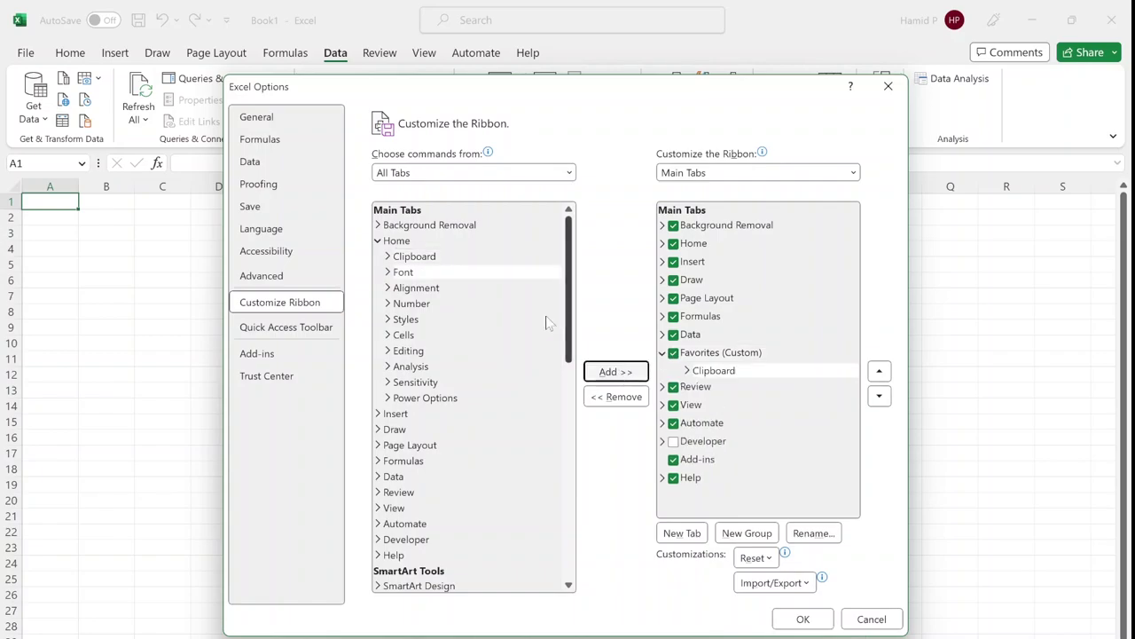
pyautogui.click(414, 277)
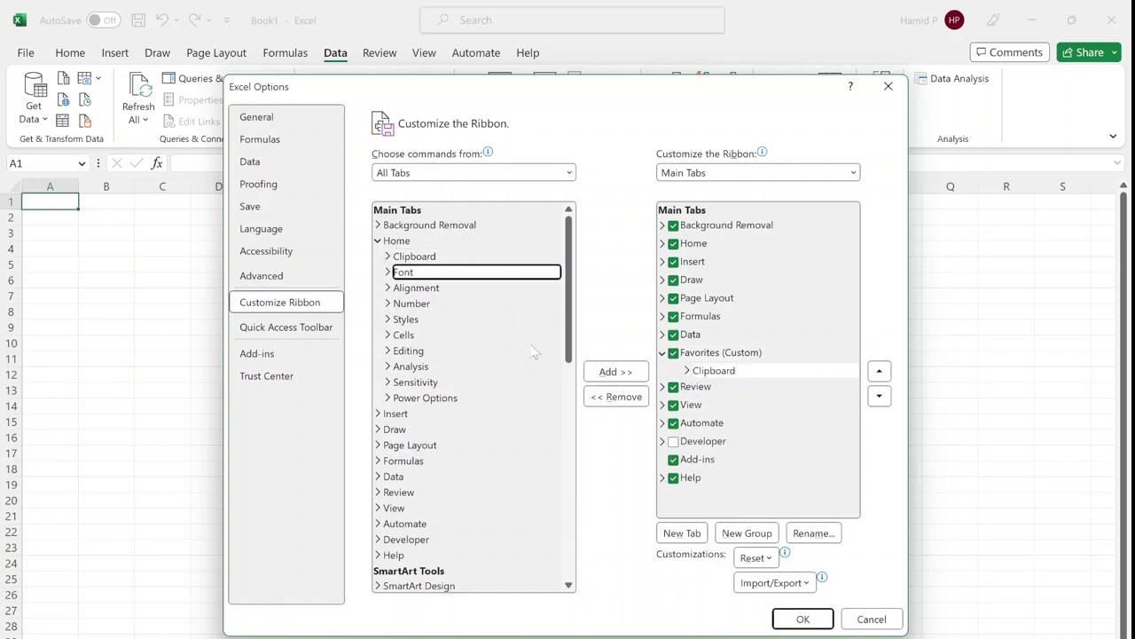
pyautogui.click(616, 372)
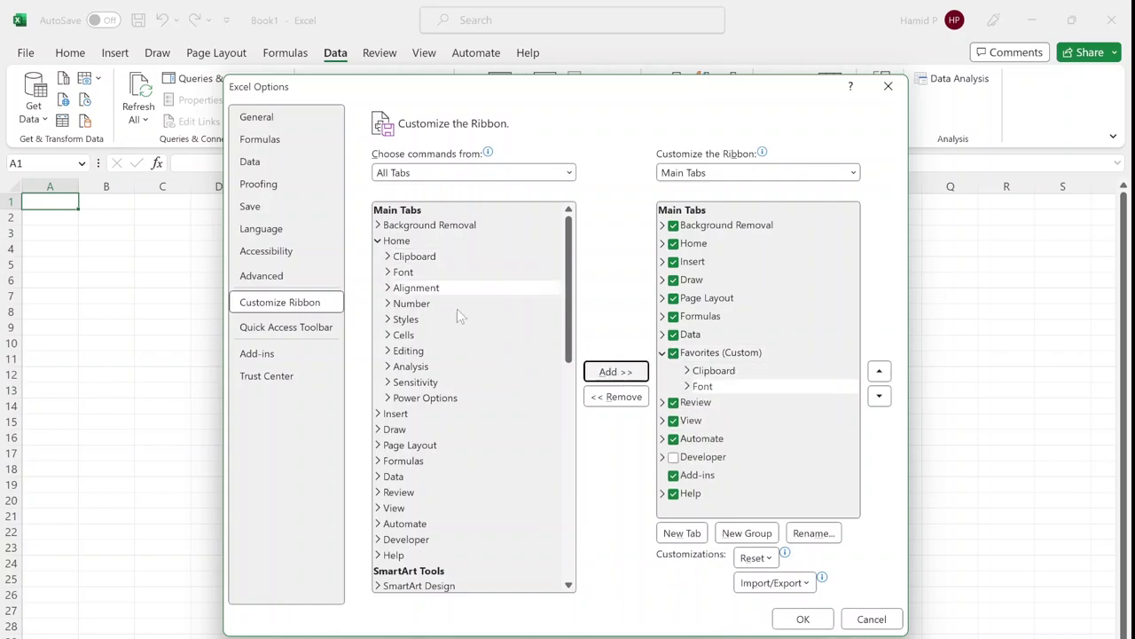
pyautogui.click(417, 288)
pyautogui.click(616, 371)
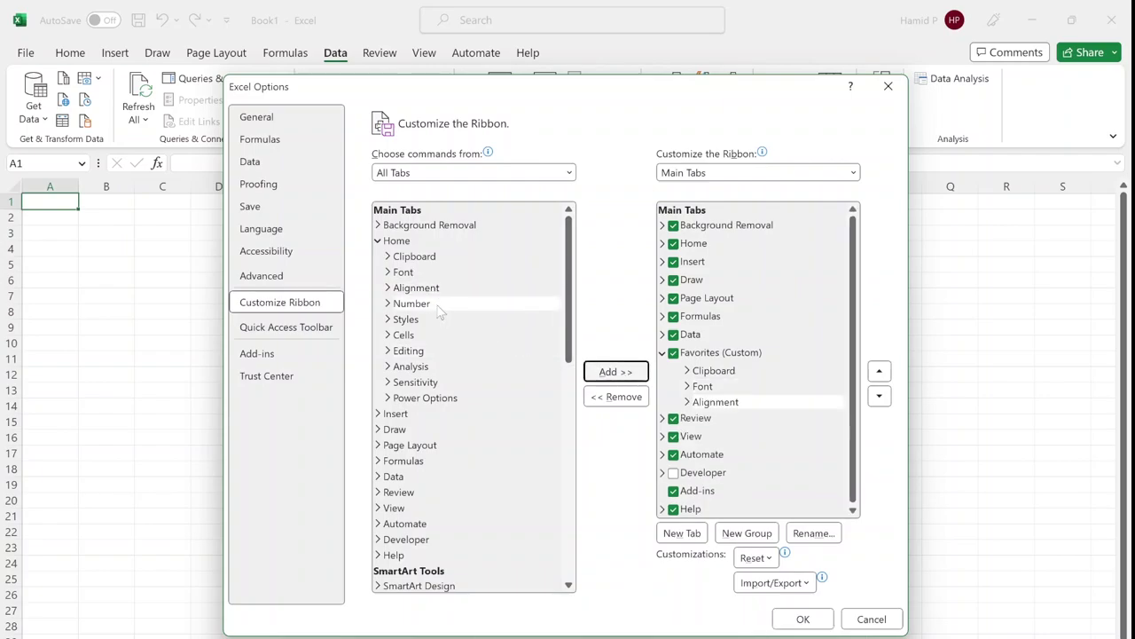
pyautogui.click(439, 306)
pyautogui.click(616, 372)
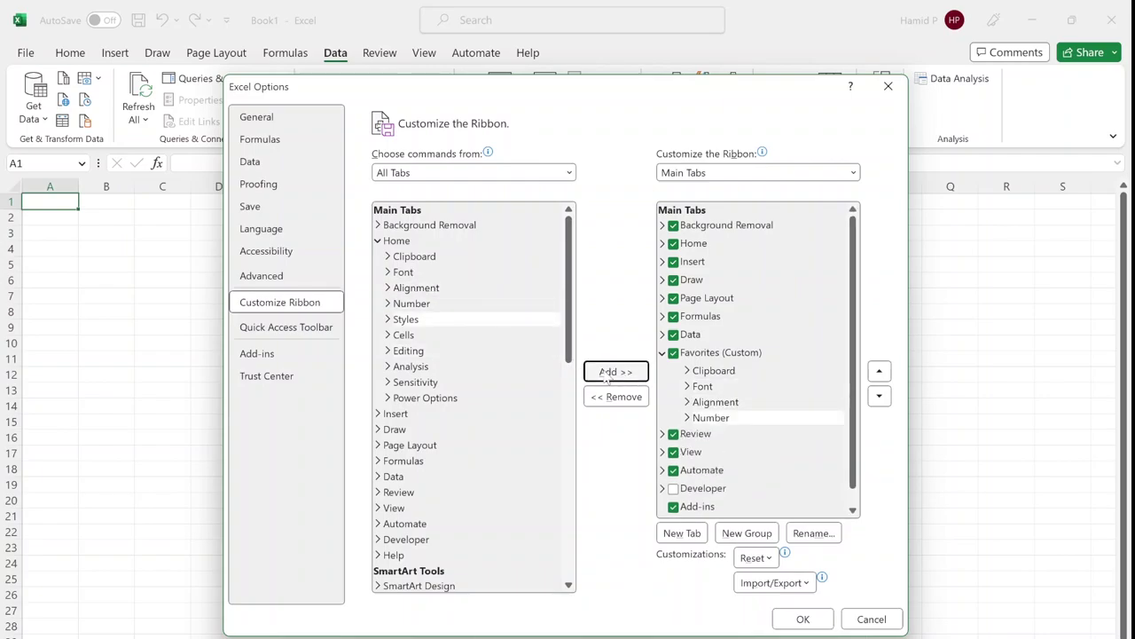
pyautogui.click(377, 241)
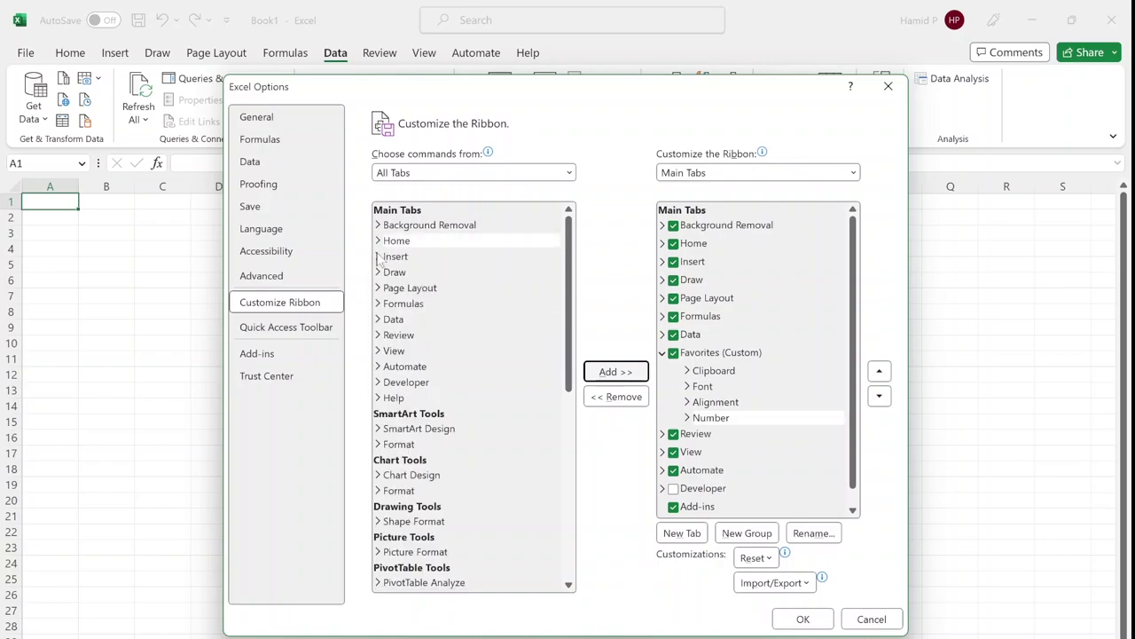
pyautogui.click(378, 256)
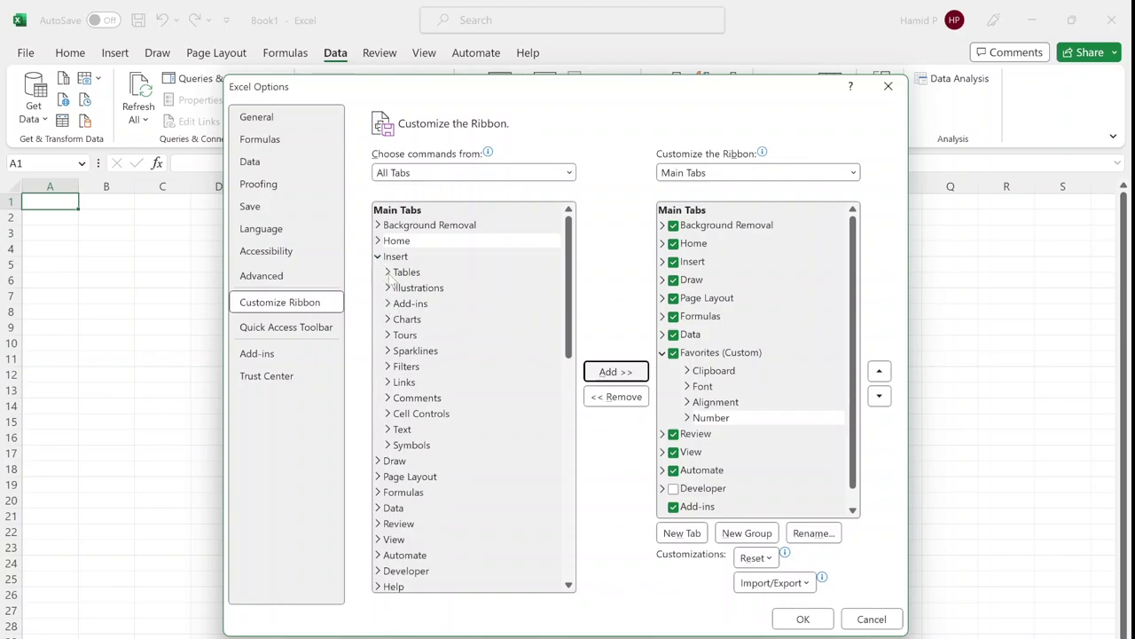
# Try adding the PivotTable command to Favorites and dismiss the custom-group warning.
pyautogui.click(388, 273)
pyautogui.click(422, 287)
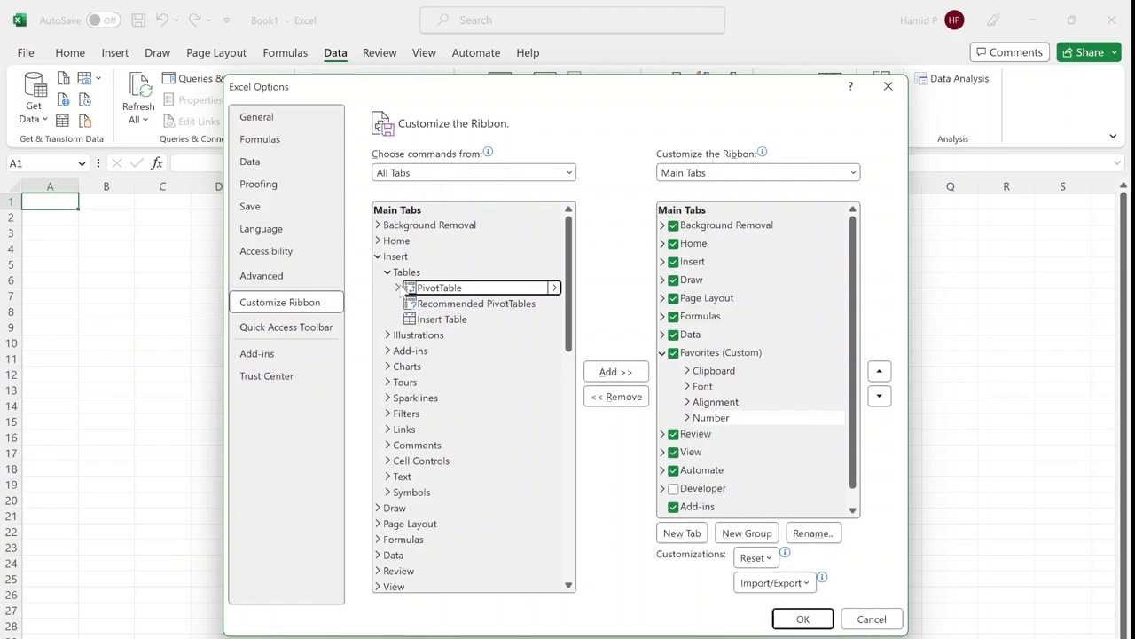
pyautogui.click(620, 372)
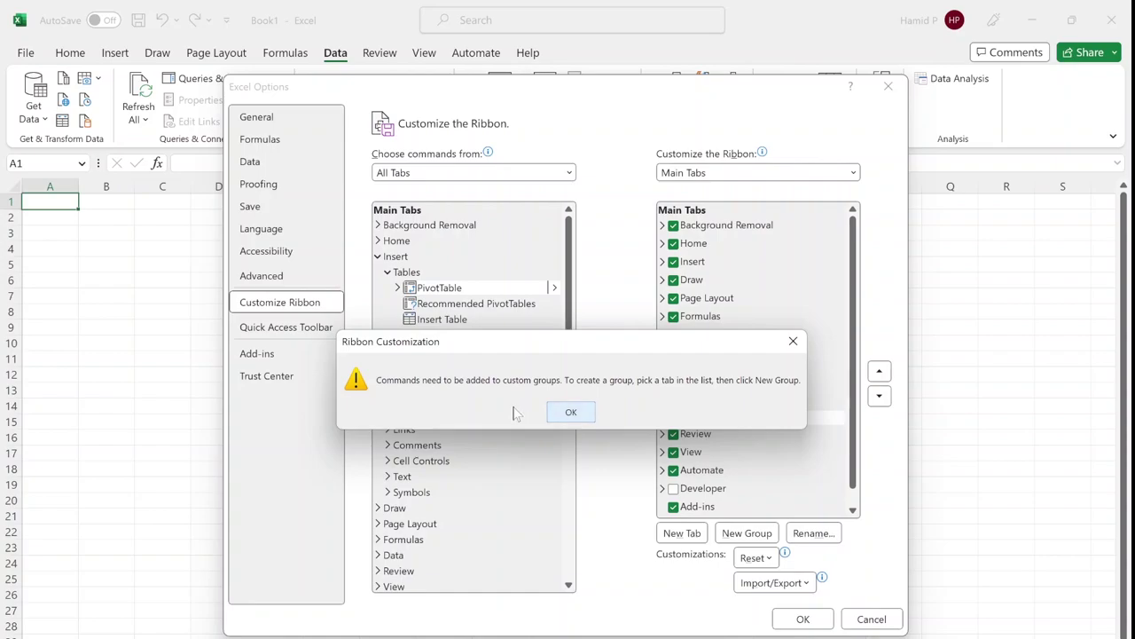
pyautogui.click(566, 410)
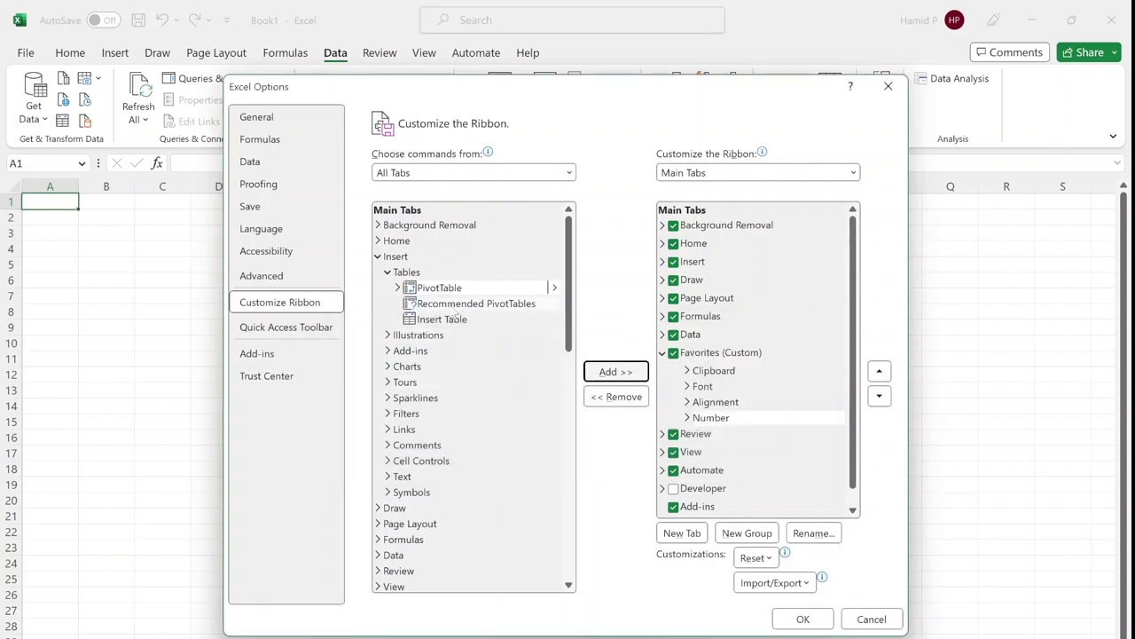
# Add Insert's Tables group to Favorites, then remove it again.
pyautogui.click(545, 303)
pyautogui.press('Down')
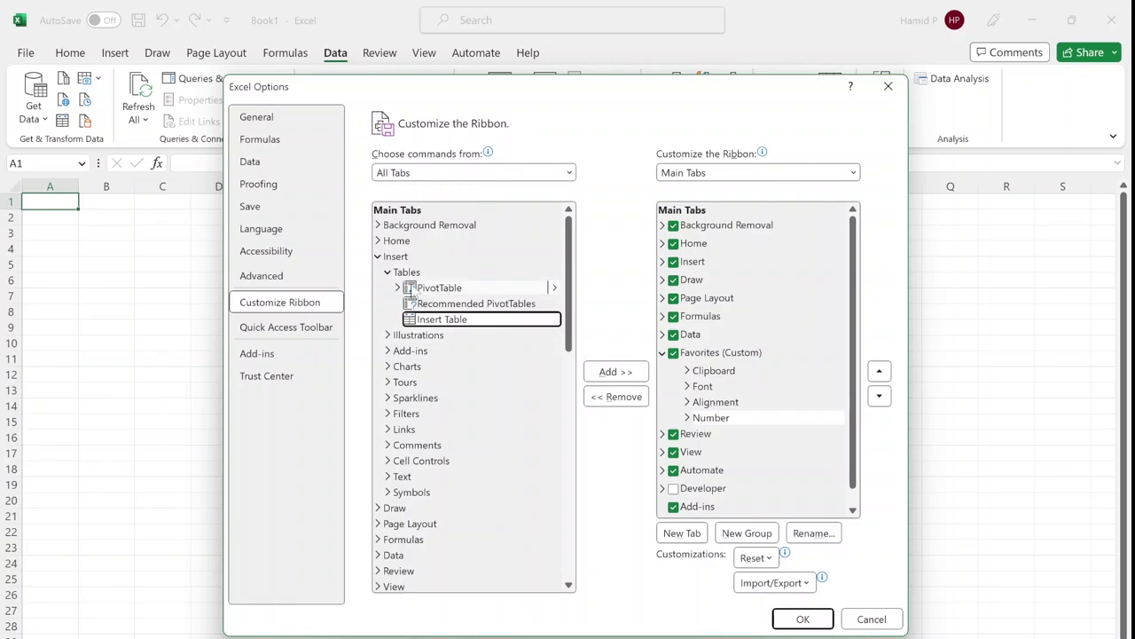
pyautogui.click(388, 273)
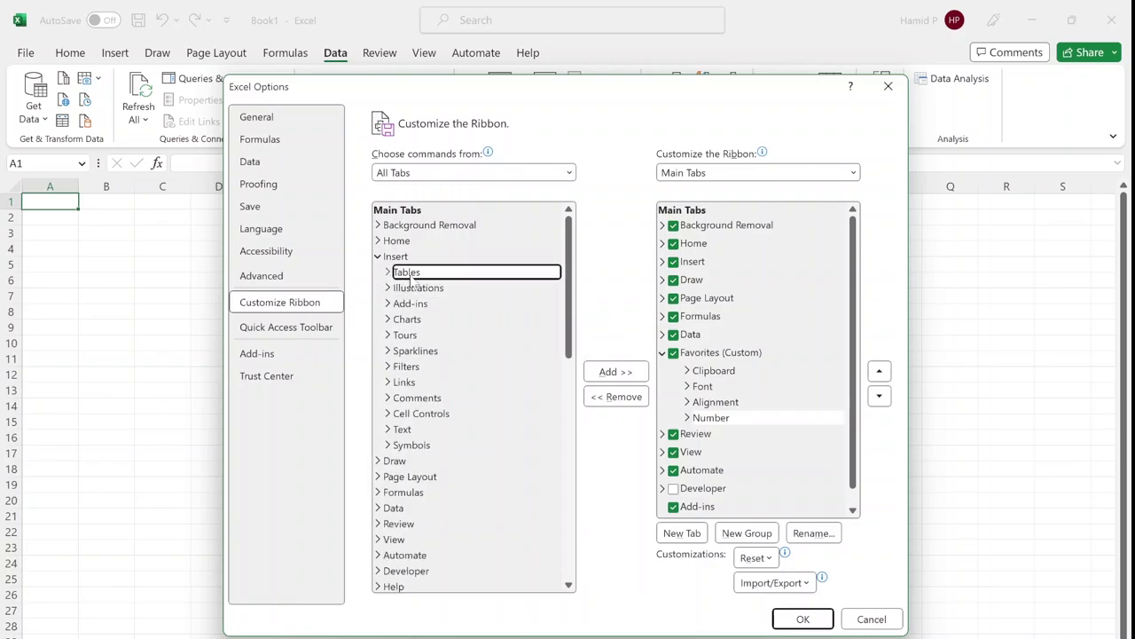
pyautogui.click(618, 372)
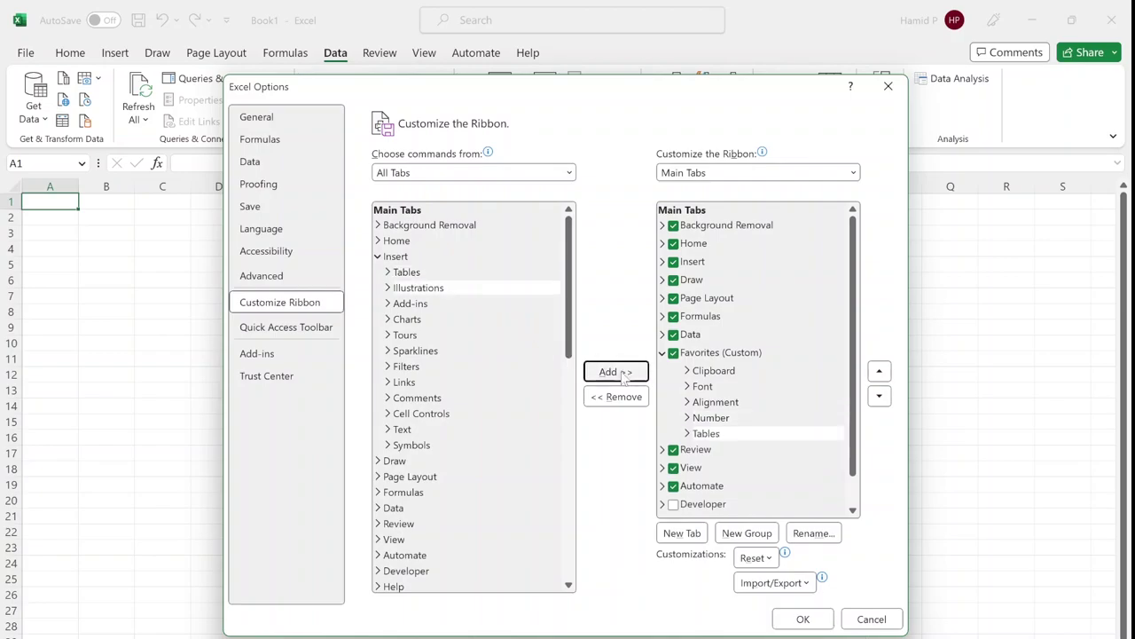
pyautogui.click(731, 438)
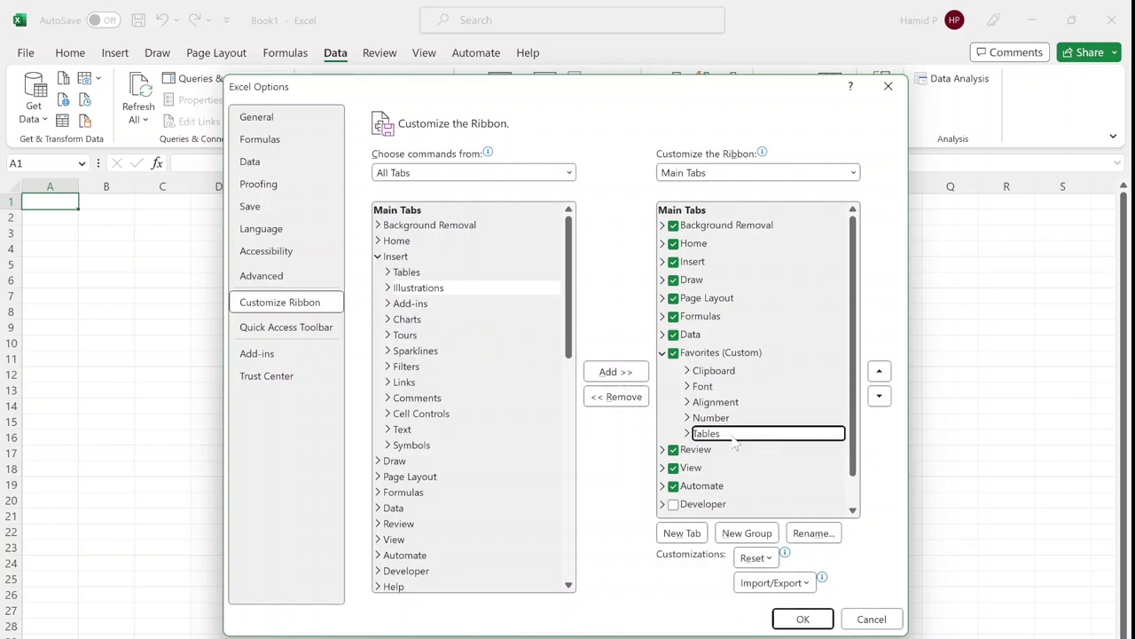
pyautogui.click(623, 396)
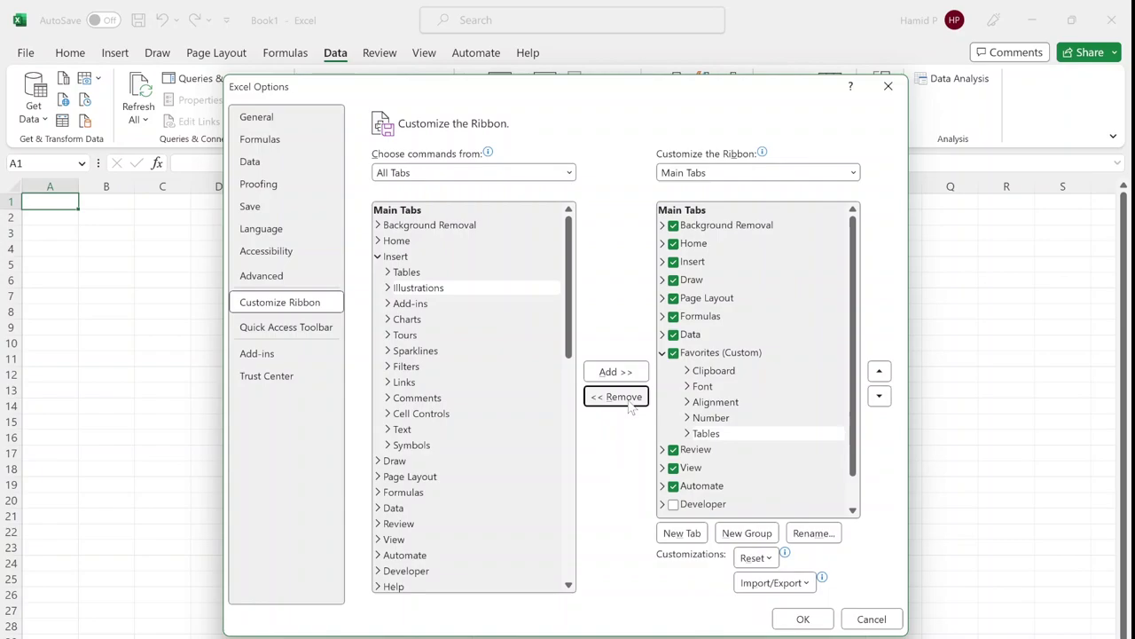
# Create a 'Pivot Table' group in Favorites and add the PivotTable command to it.
pyautogui.click(720, 352)
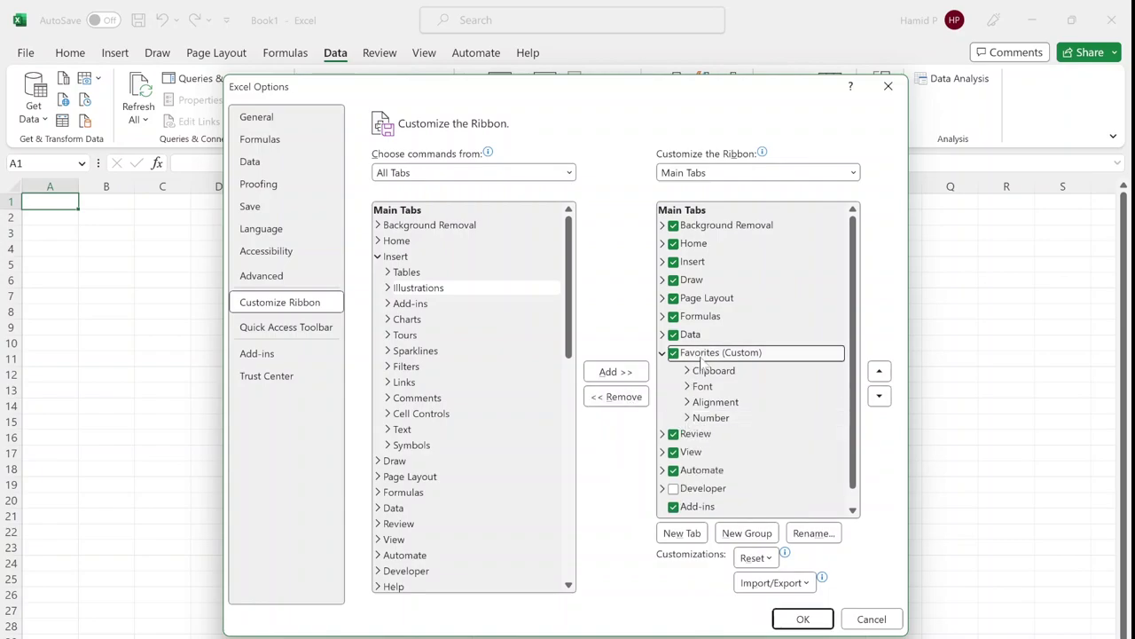
pyautogui.click(745, 533)
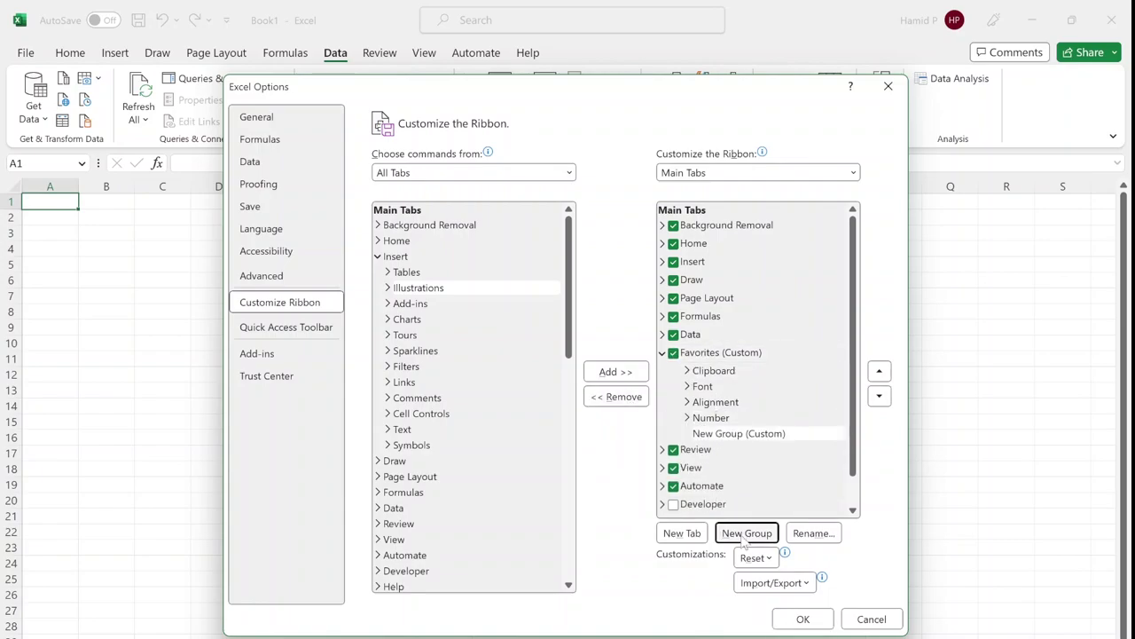
pyautogui.click(806, 532)
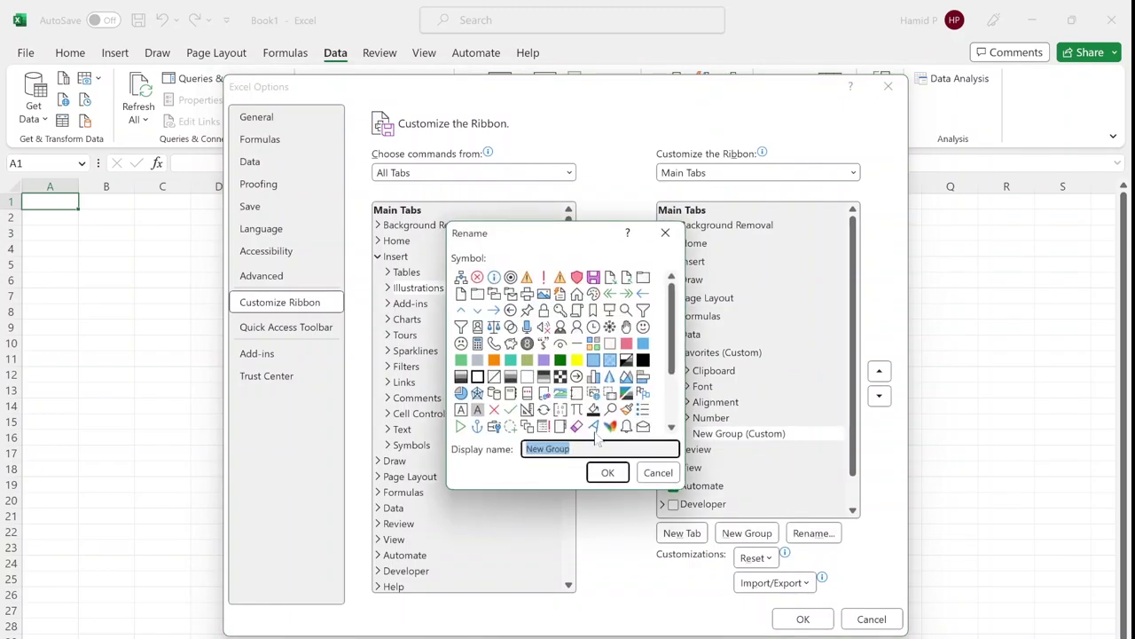
pyautogui.write('Pivot Table')
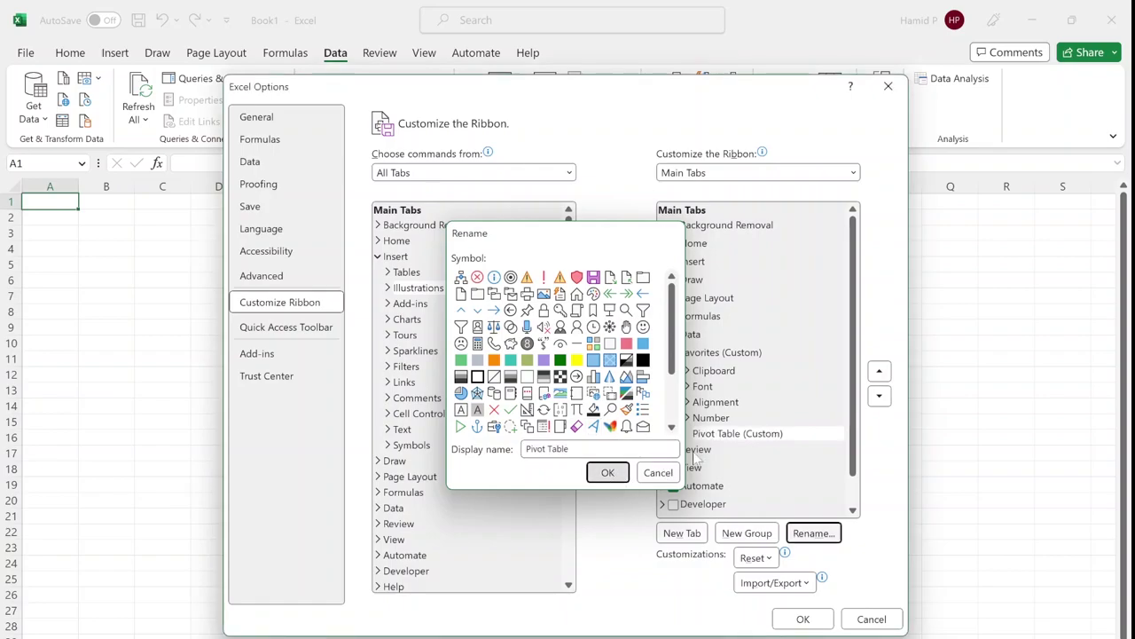
pyautogui.click(608, 473)
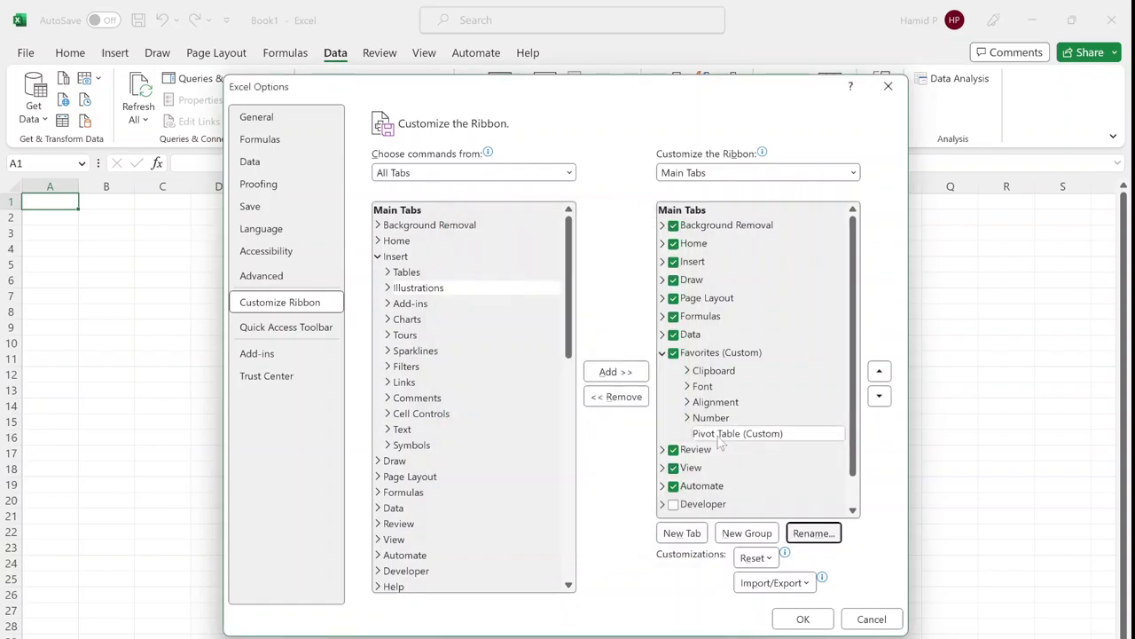
pyautogui.click(387, 273)
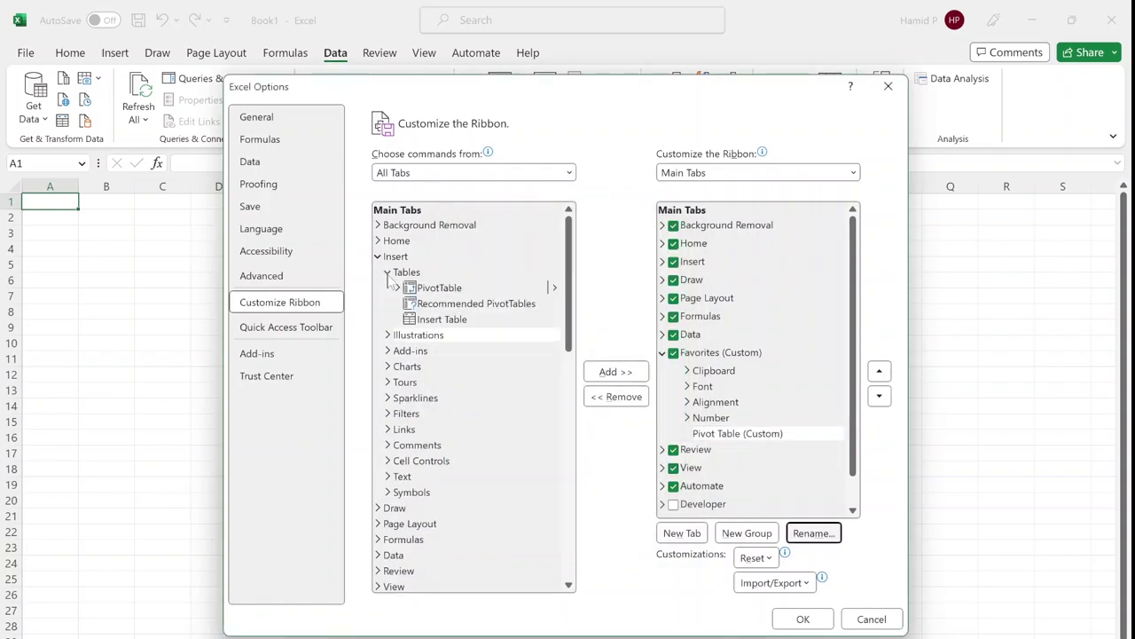
pyautogui.click(436, 288)
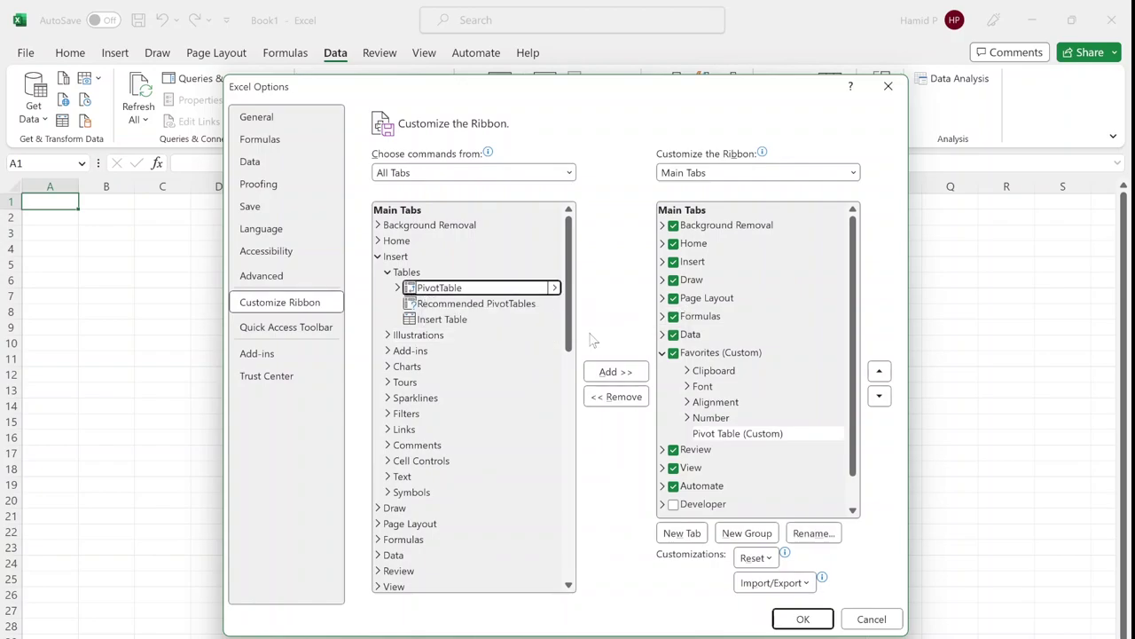
pyautogui.click(615, 374)
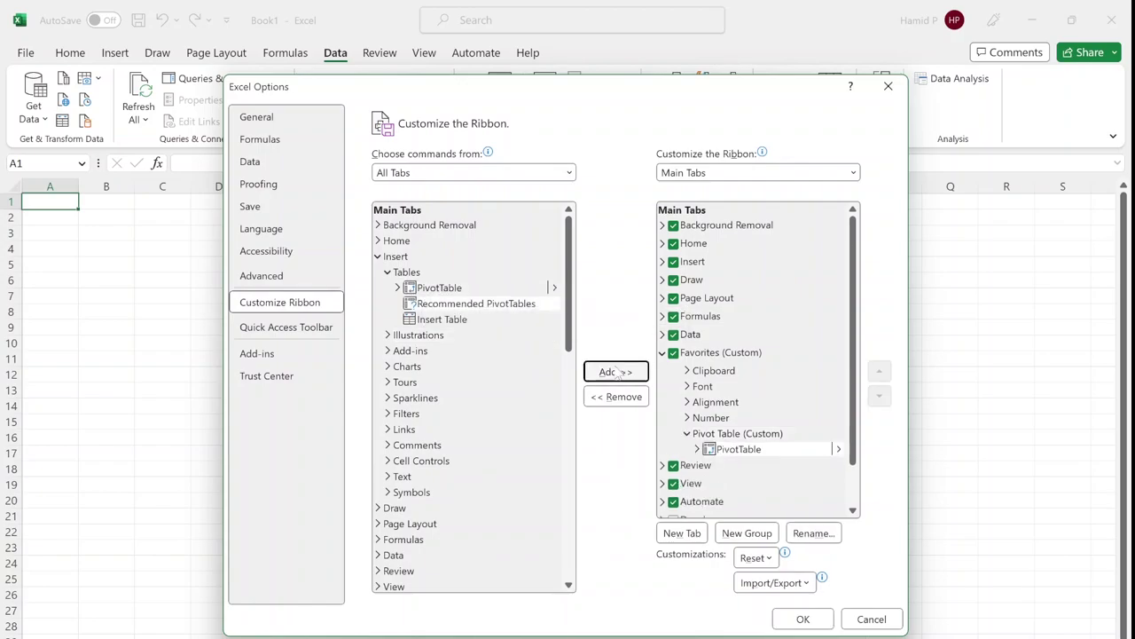
# Expand Insert's Charts commands in the source list and reselect the Favorites tab.
pyautogui.click(387, 273)
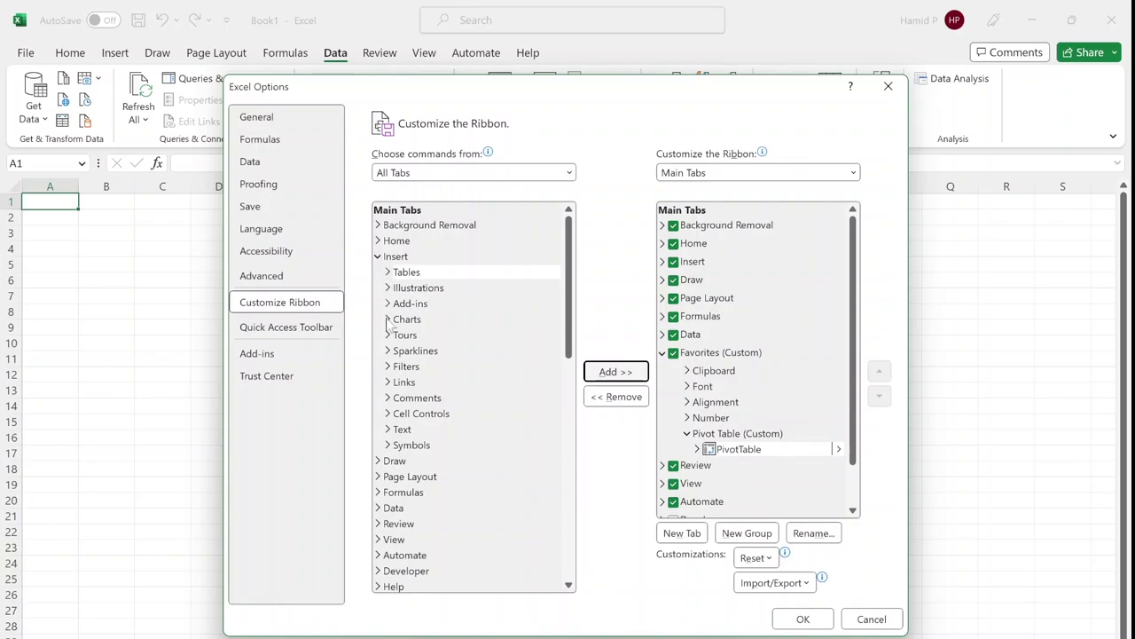
pyautogui.click(387, 320)
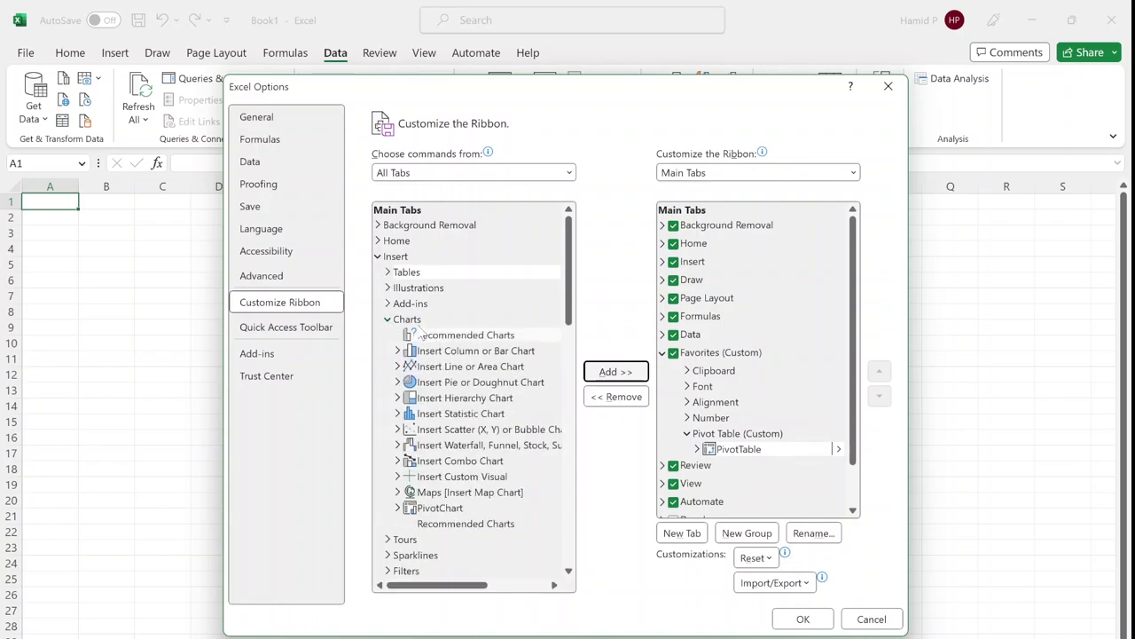
pyautogui.click(441, 323)
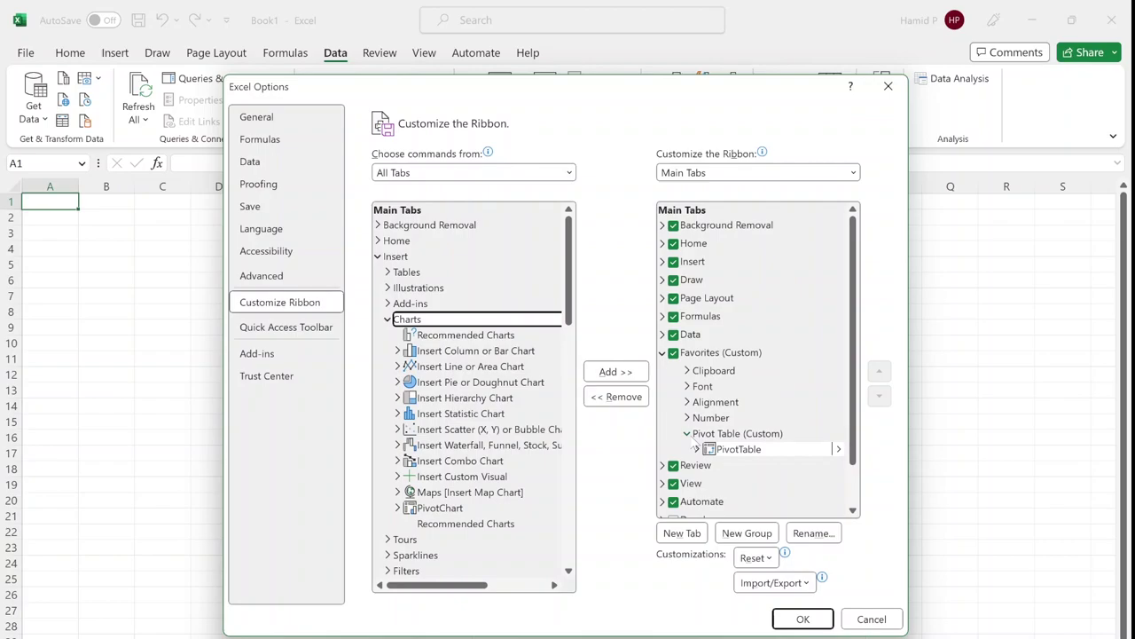
pyautogui.click(687, 433)
pyautogui.click(712, 355)
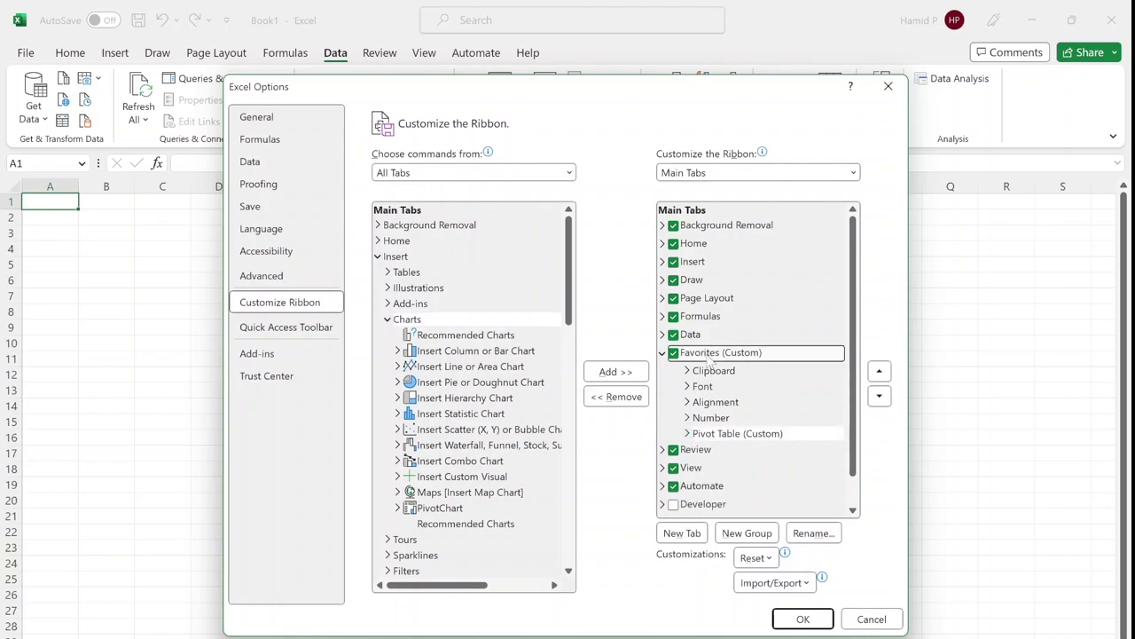
# Create a new group in Favorites named 'Charts'.
pyautogui.click(747, 533)
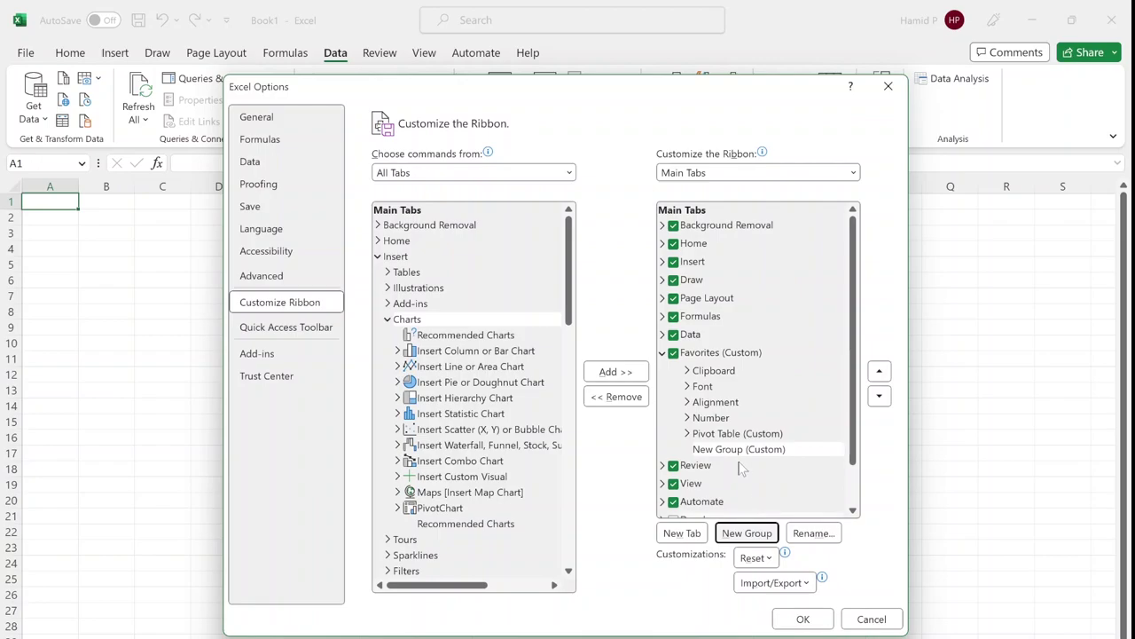
pyautogui.click(807, 535)
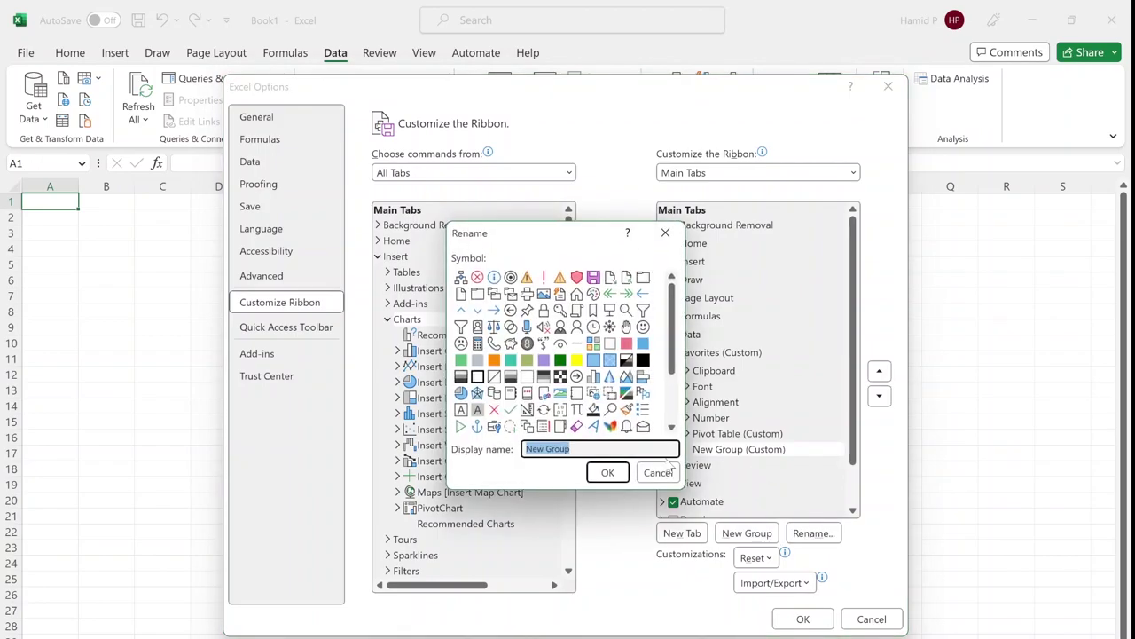
pyautogui.write('Charts')
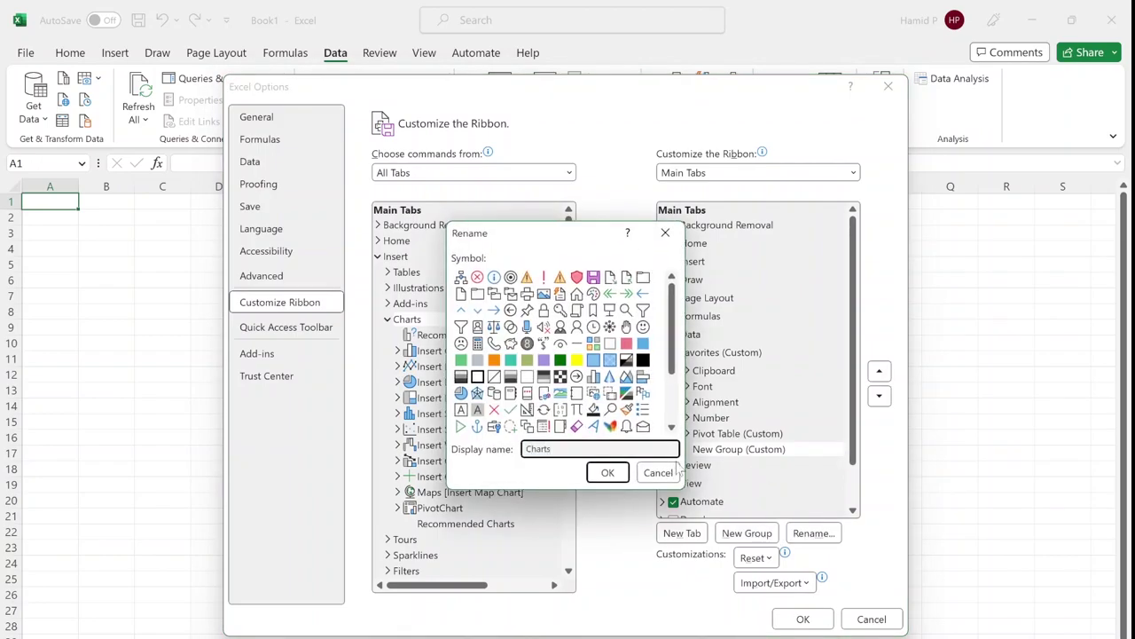
pyautogui.click(621, 475)
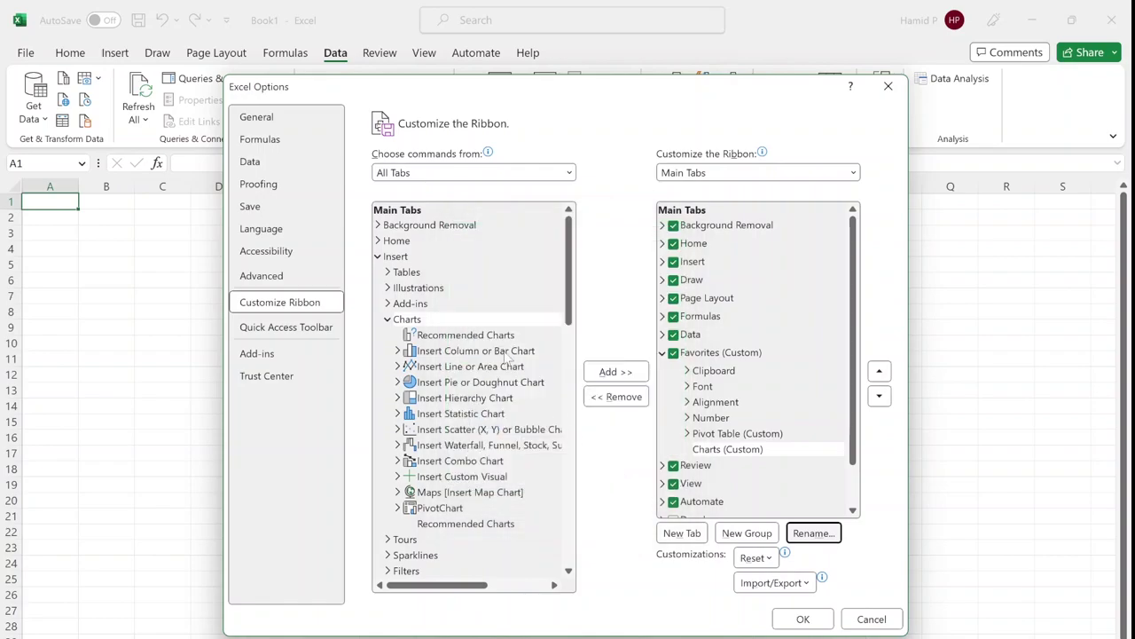
# Add Recommended Charts, Insert Line or Area Chart and Insert Pie or Doughnut Chart to Charts.
pyautogui.click(501, 336)
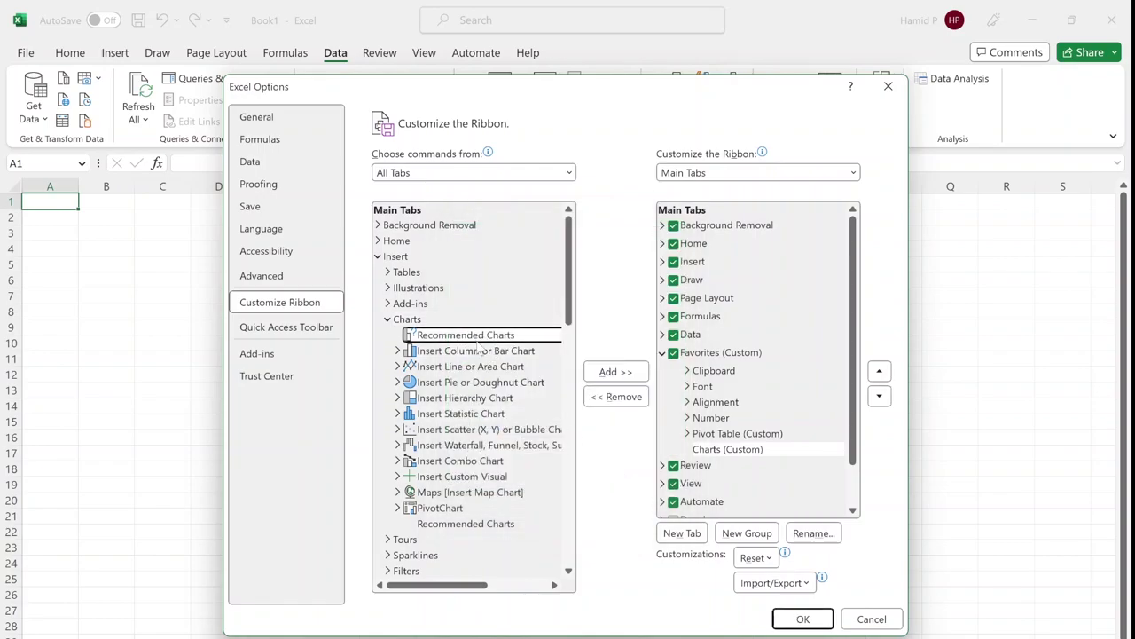
pyautogui.click(612, 372)
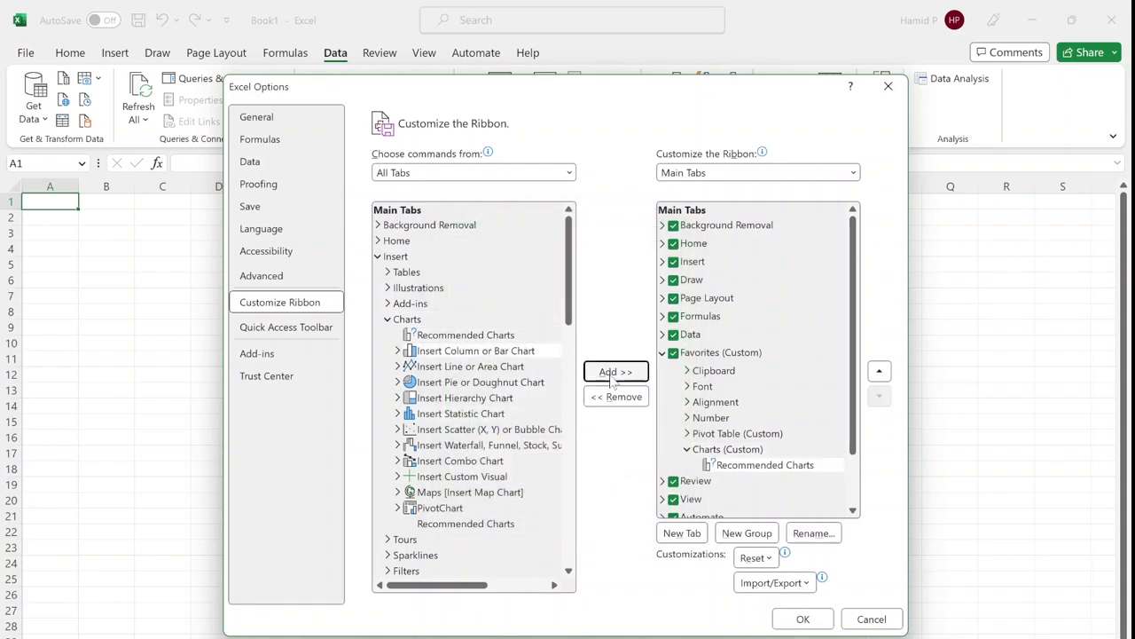
pyautogui.hotkey('shift', 'Tab')
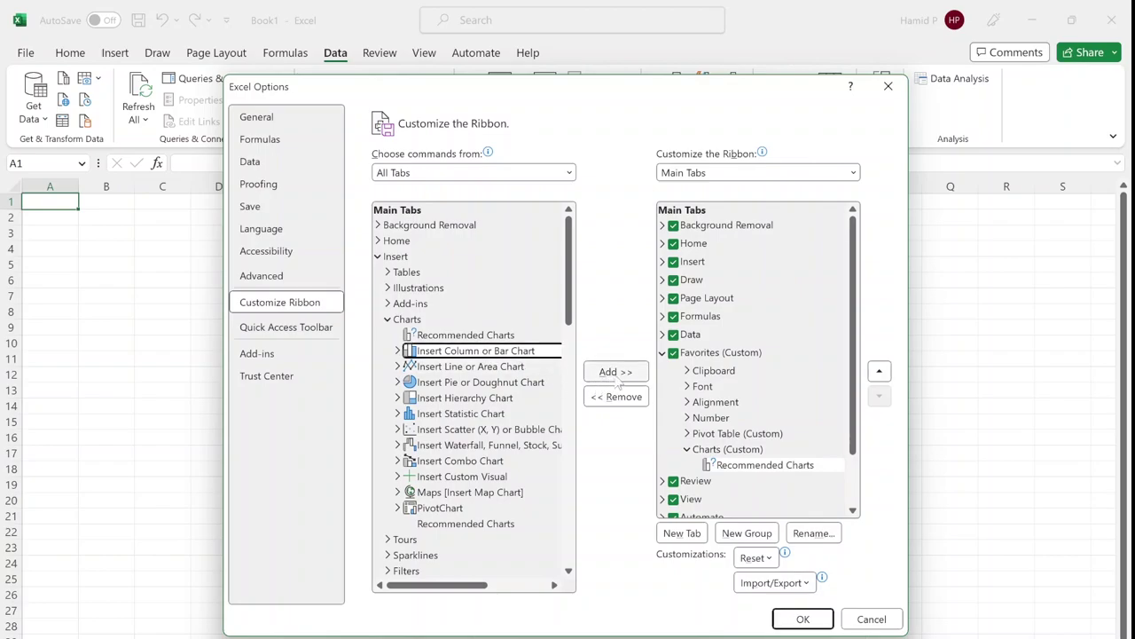
pyautogui.click(512, 367)
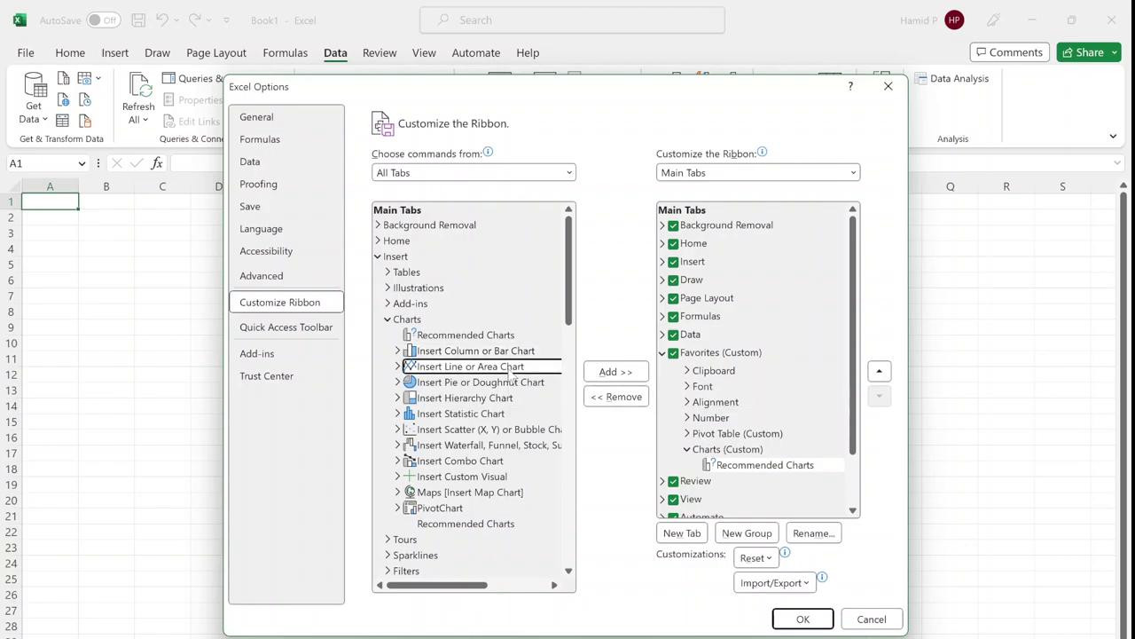
pyautogui.click(614, 372)
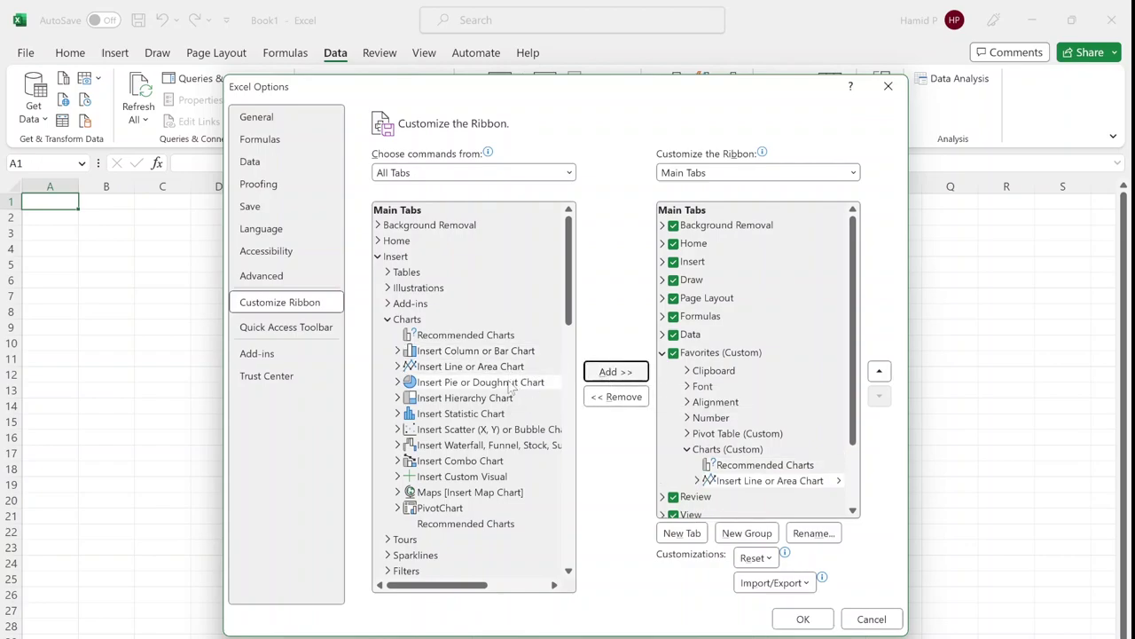
pyautogui.click(486, 385)
pyautogui.click(613, 372)
pyautogui.click(388, 320)
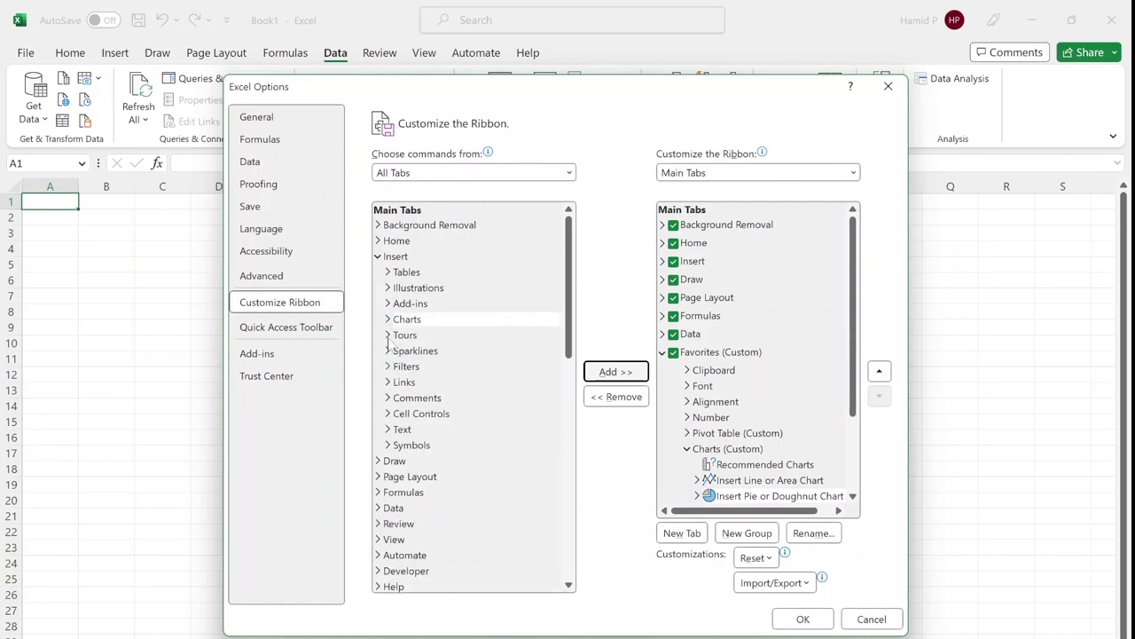
# Add the Data tab's Sort & Filter group to Favorites and expand Data Tools.
pyautogui.click(378, 257)
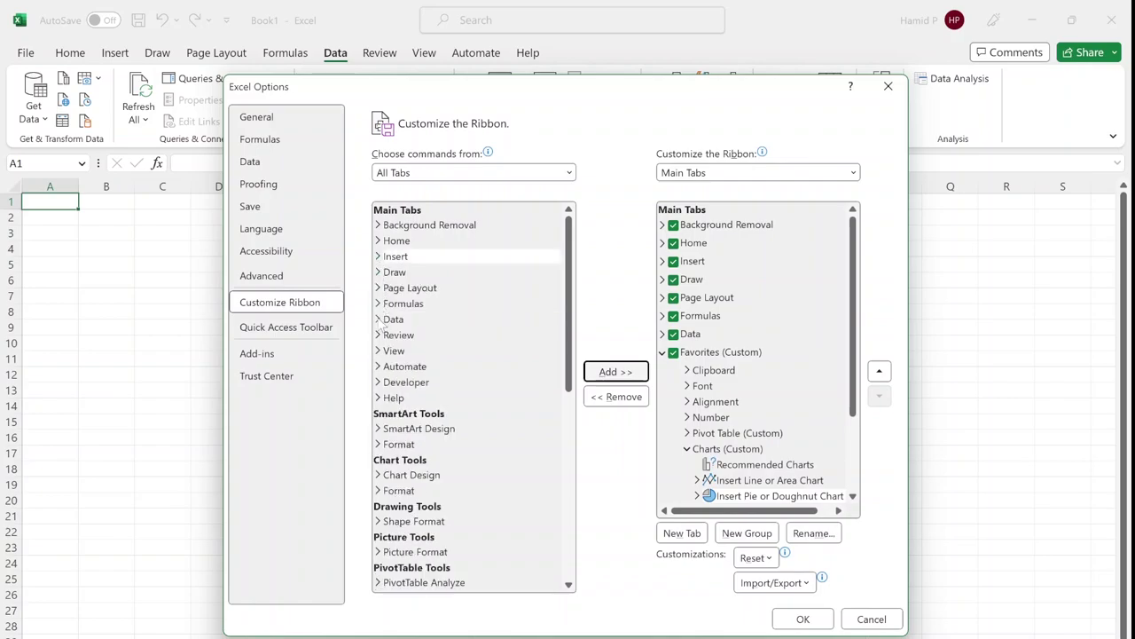
pyautogui.click(378, 319)
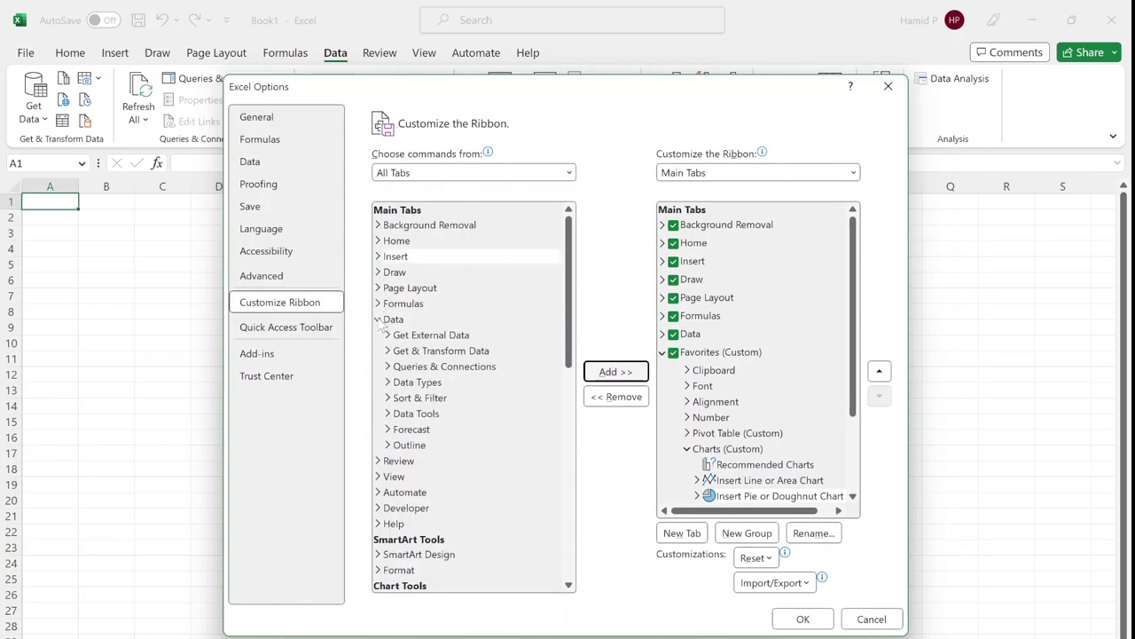
pyautogui.click(399, 398)
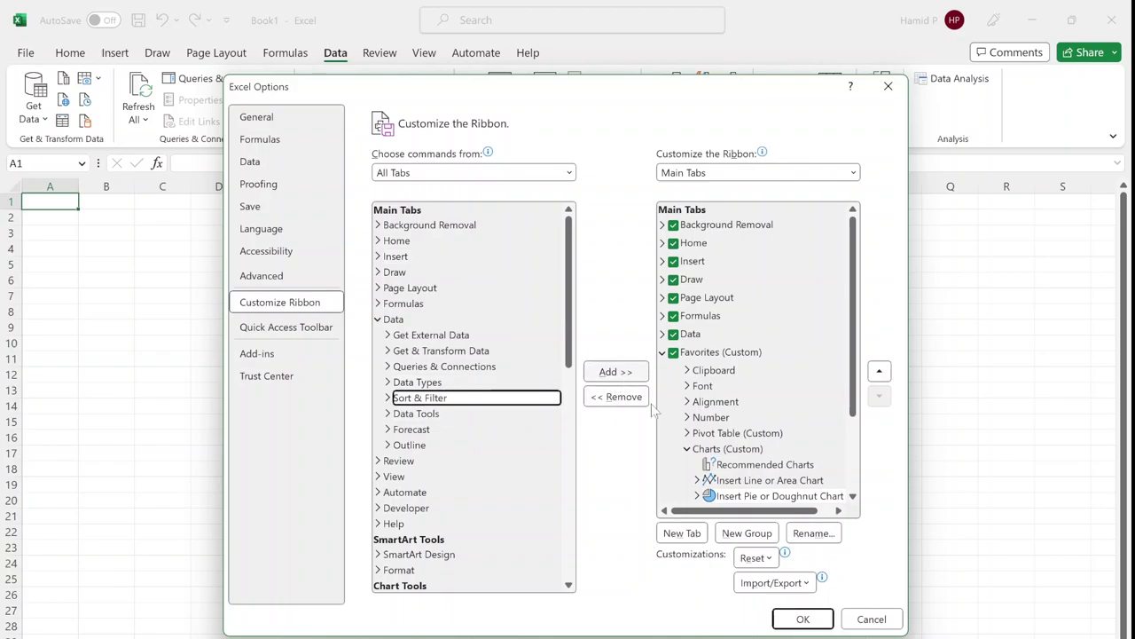
pyautogui.click(688, 451)
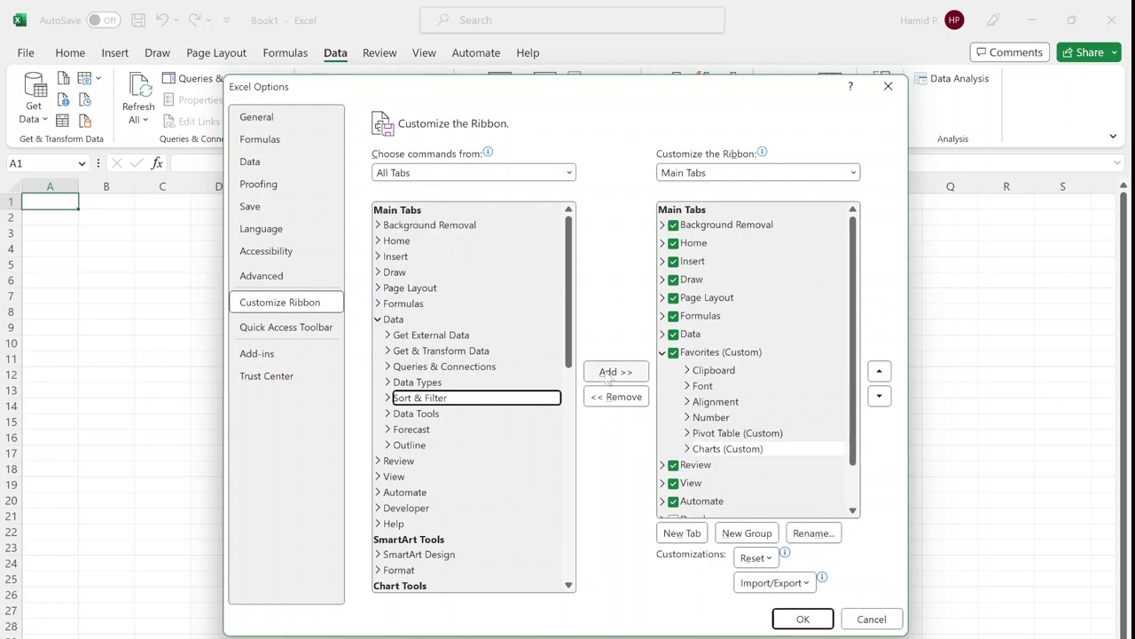
pyautogui.click(615, 372)
pyautogui.doubleClick(395, 415)
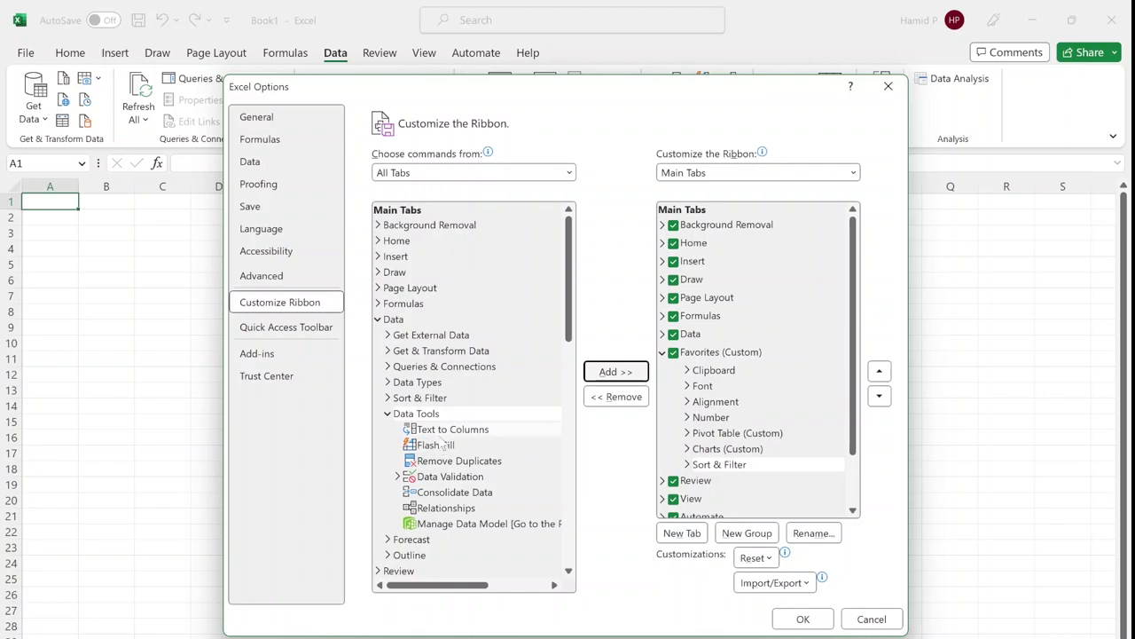
# Create a new group in Favorites named 'Data Tools'.
pyautogui.click(712, 353)
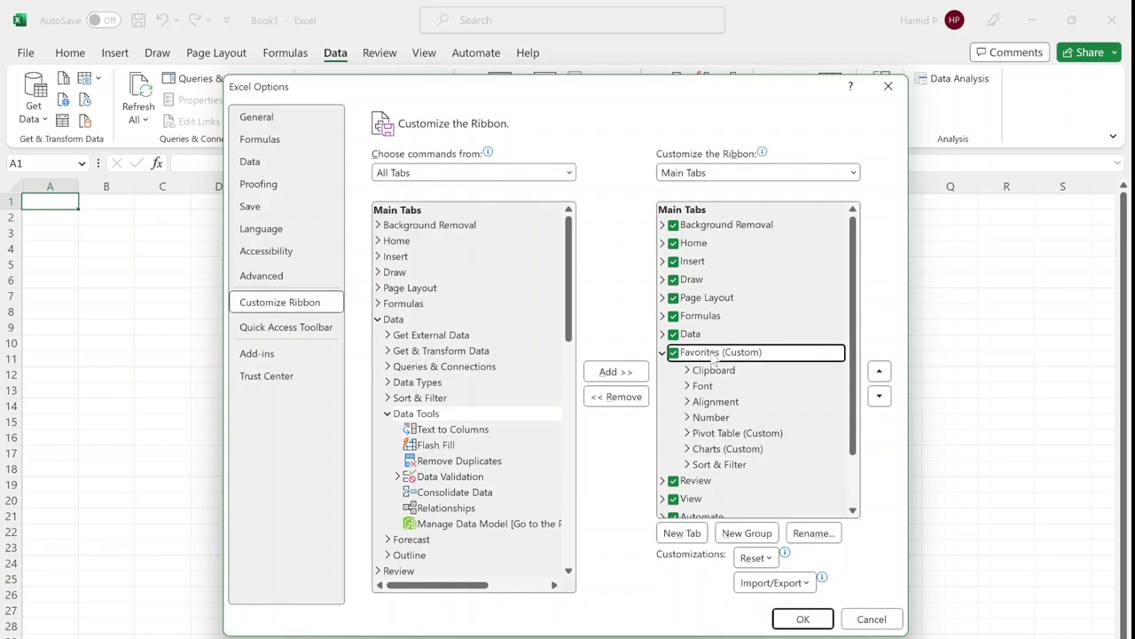
pyautogui.click(746, 533)
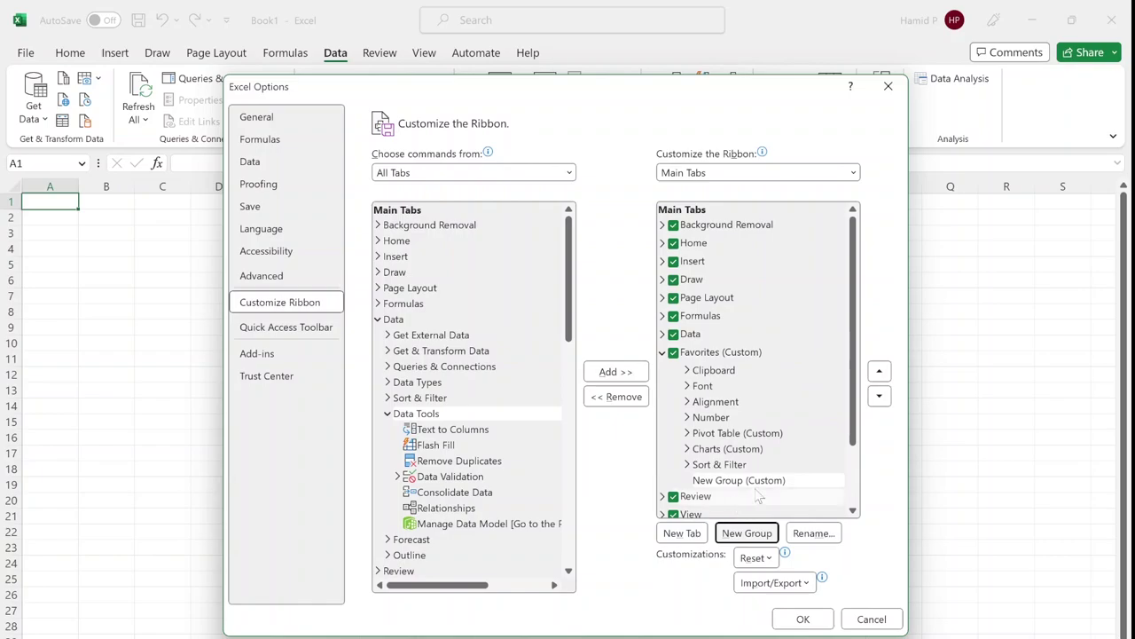
pyautogui.click(813, 533)
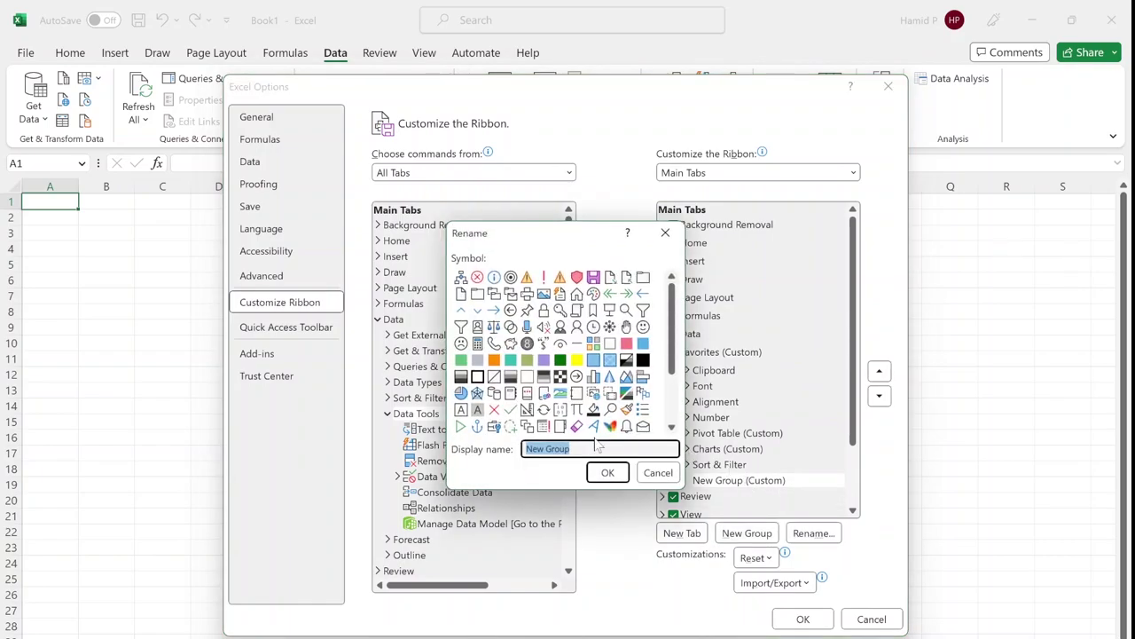
pyautogui.write('Data Tools')
pyautogui.click(606, 472)
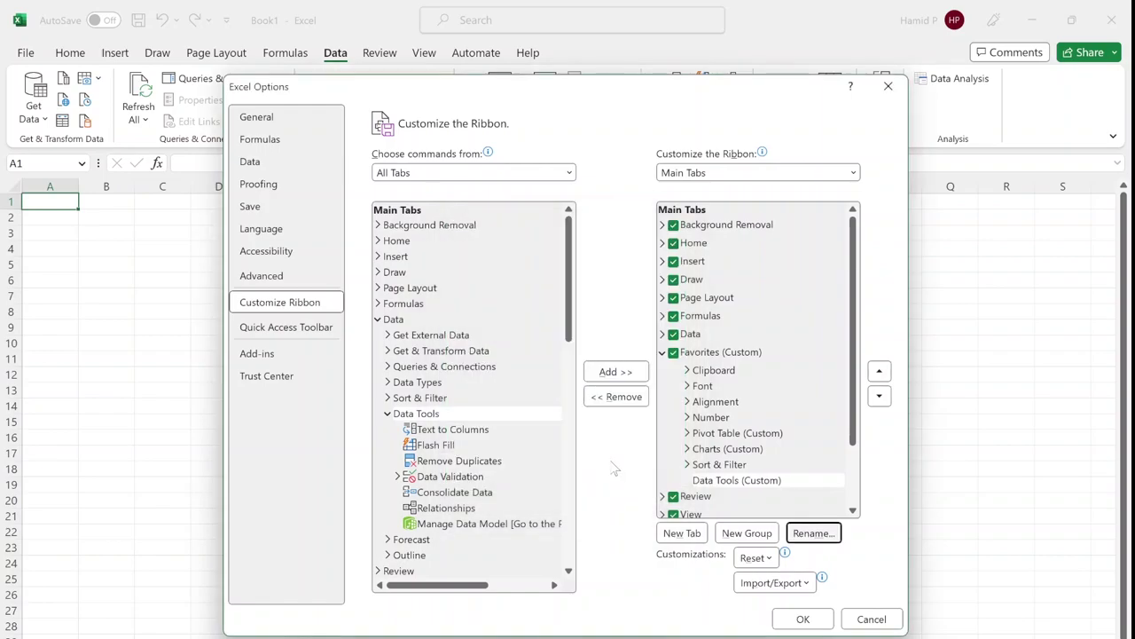
# Add Text to Columns, Remove Duplicates and Data Validation to the Data Tools group.
pyautogui.click(468, 430)
pyautogui.click(616, 371)
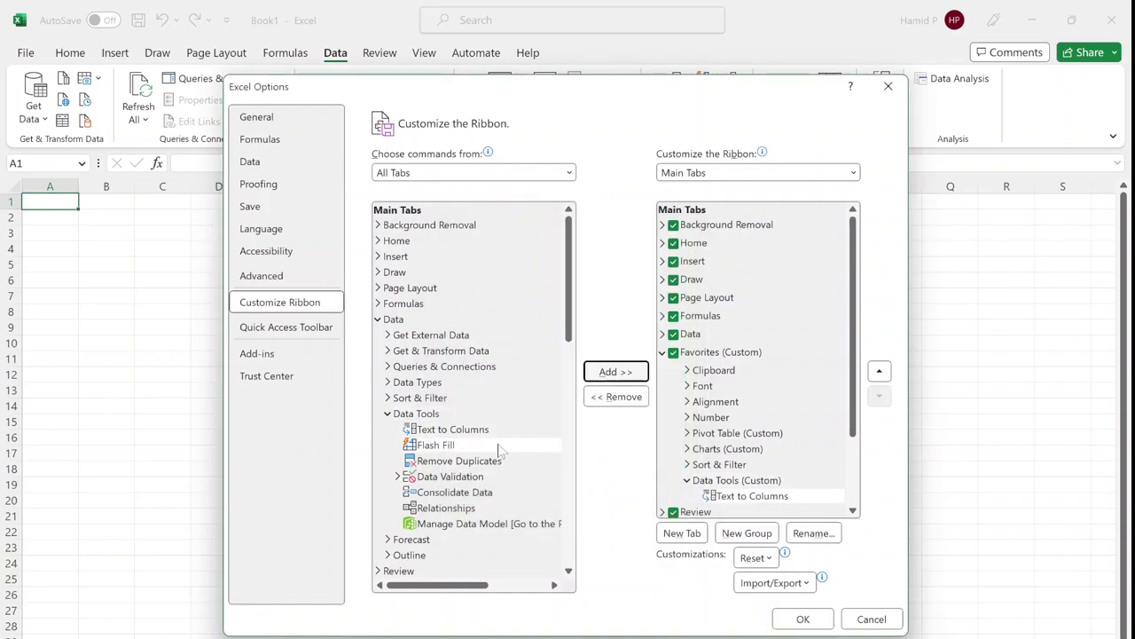
pyautogui.click(475, 460)
pyautogui.click(615, 372)
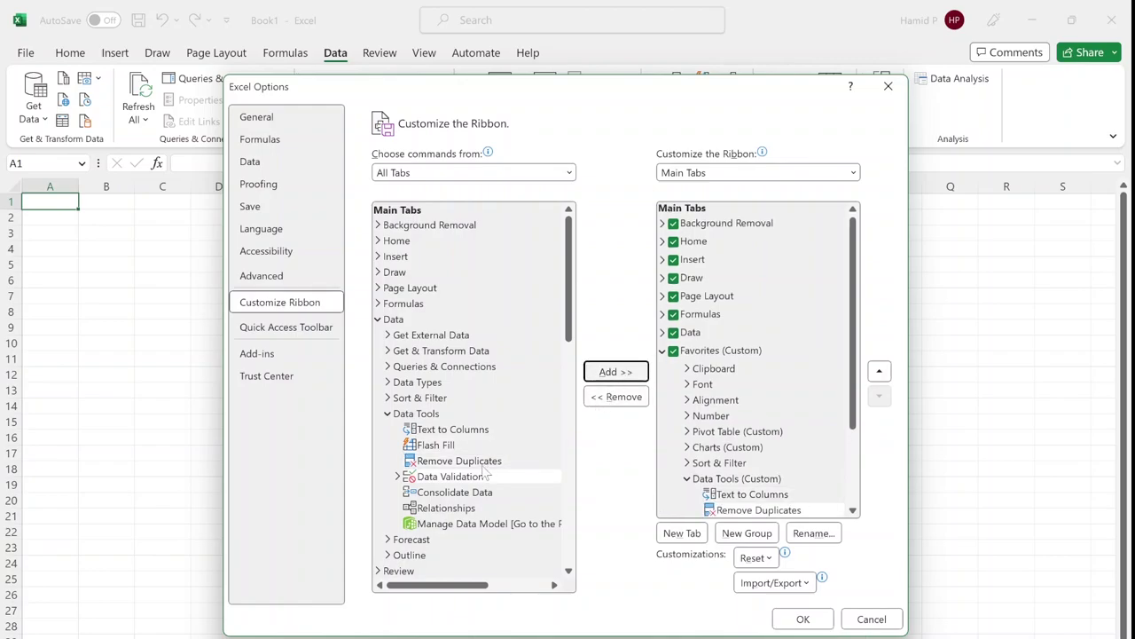
pyautogui.click(482, 479)
pyautogui.click(609, 373)
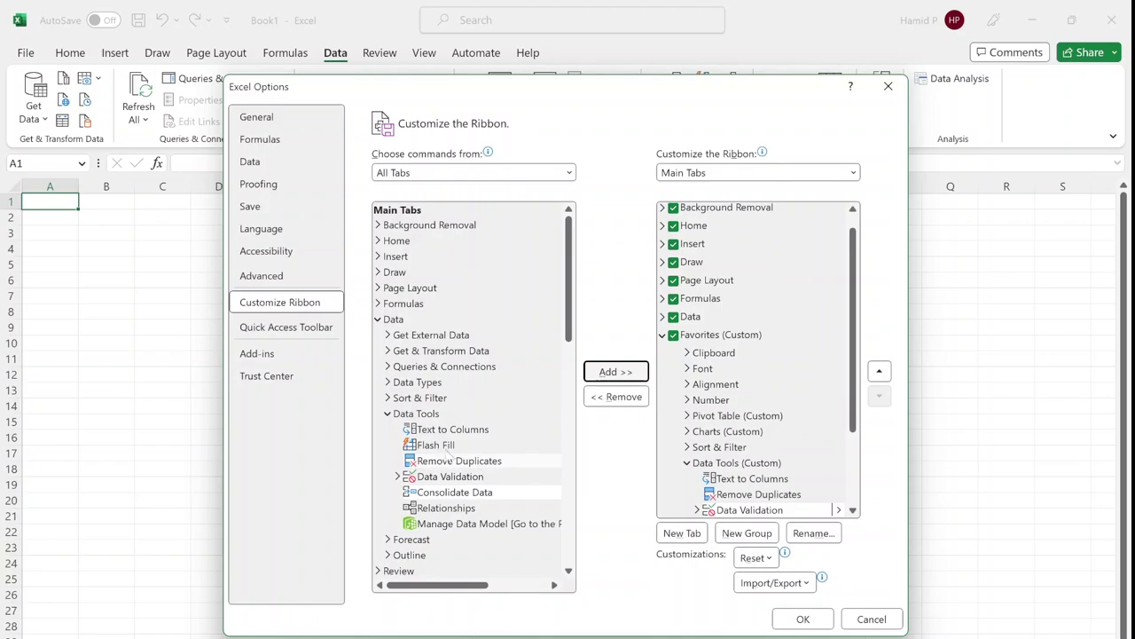
# Collapse the Data Tools lists and expand View's Window commands in the source list.
pyautogui.click(387, 414)
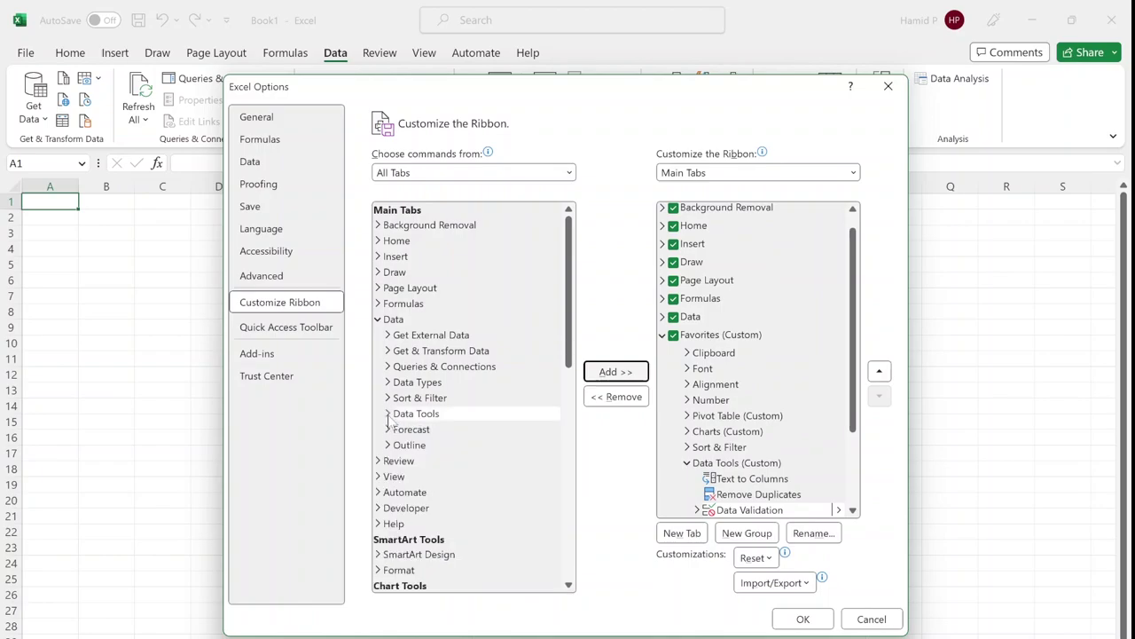
pyautogui.click(687, 463)
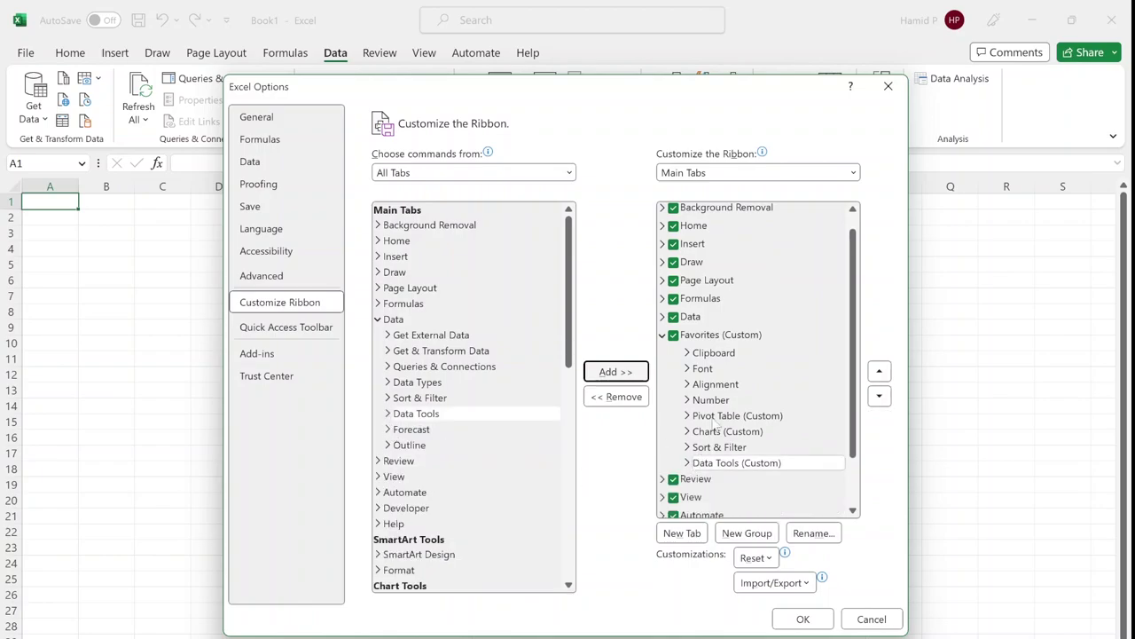
pyautogui.scroll(-1, 718, 426)
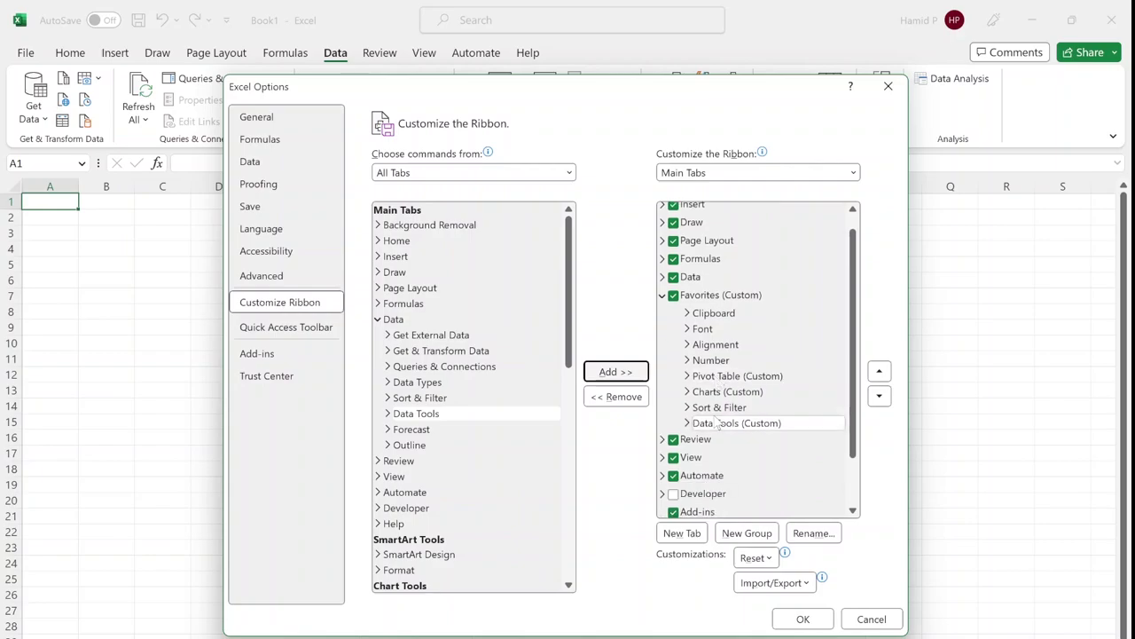
pyautogui.click(379, 475)
pyautogui.scroll(-2, 483, 435)
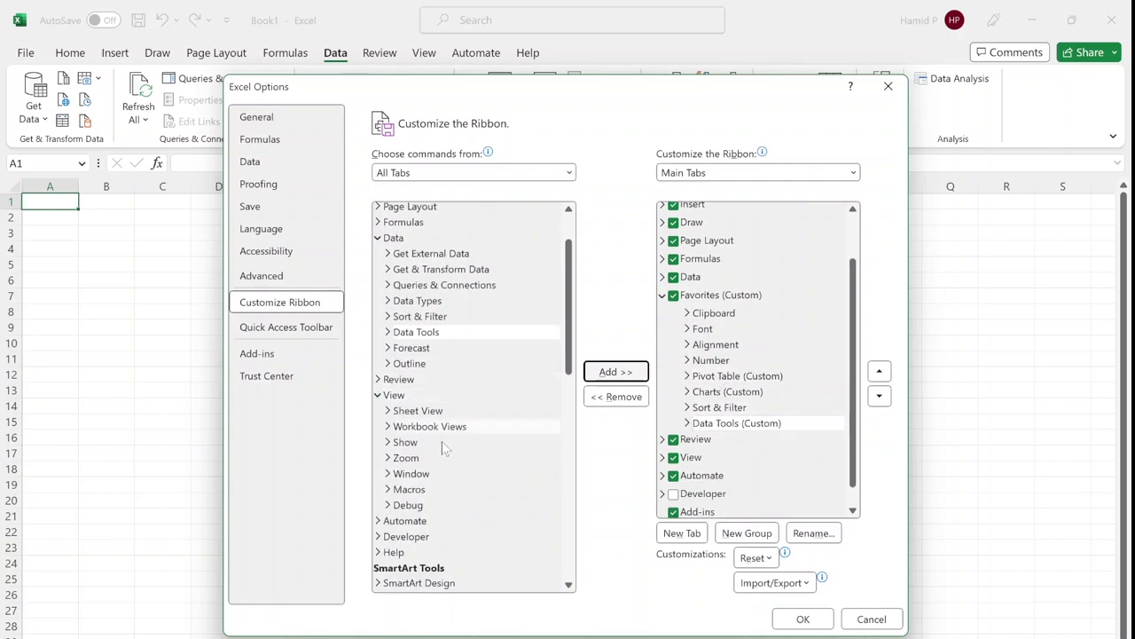
pyautogui.click(388, 474)
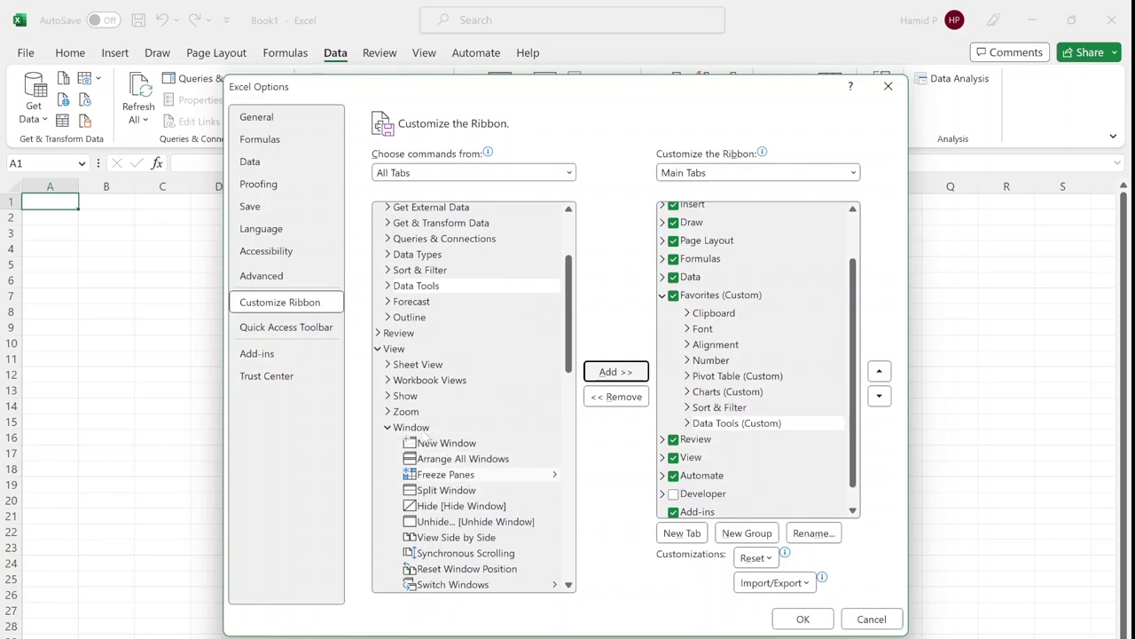
# Create a new group in Favorites named 'Window'.
pyautogui.click(698, 299)
pyautogui.click(745, 532)
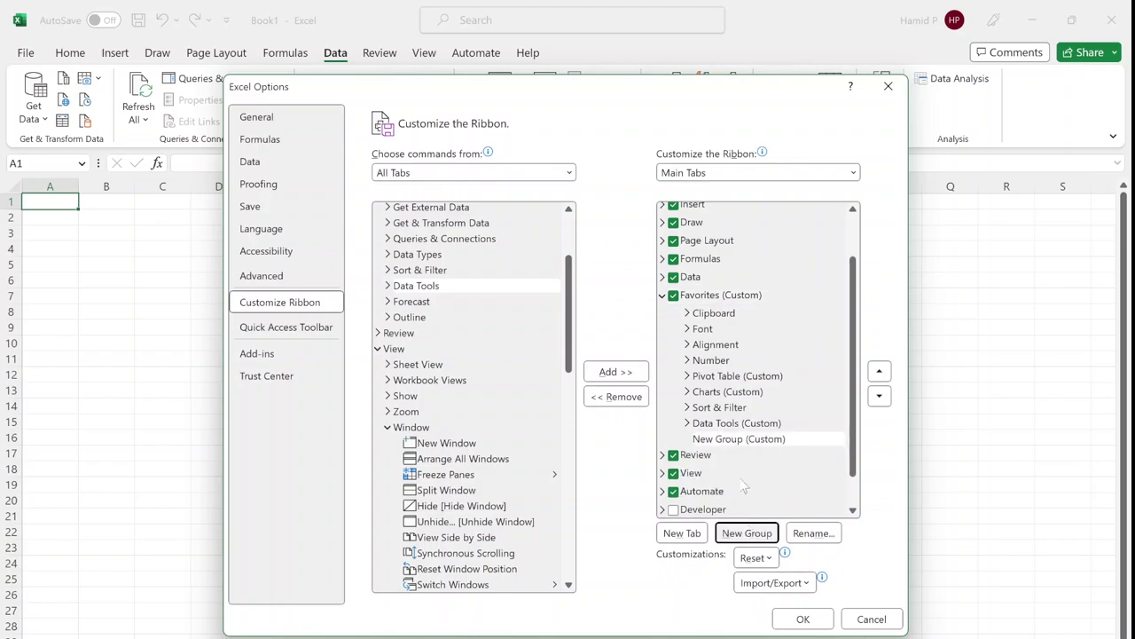
pyautogui.click(803, 533)
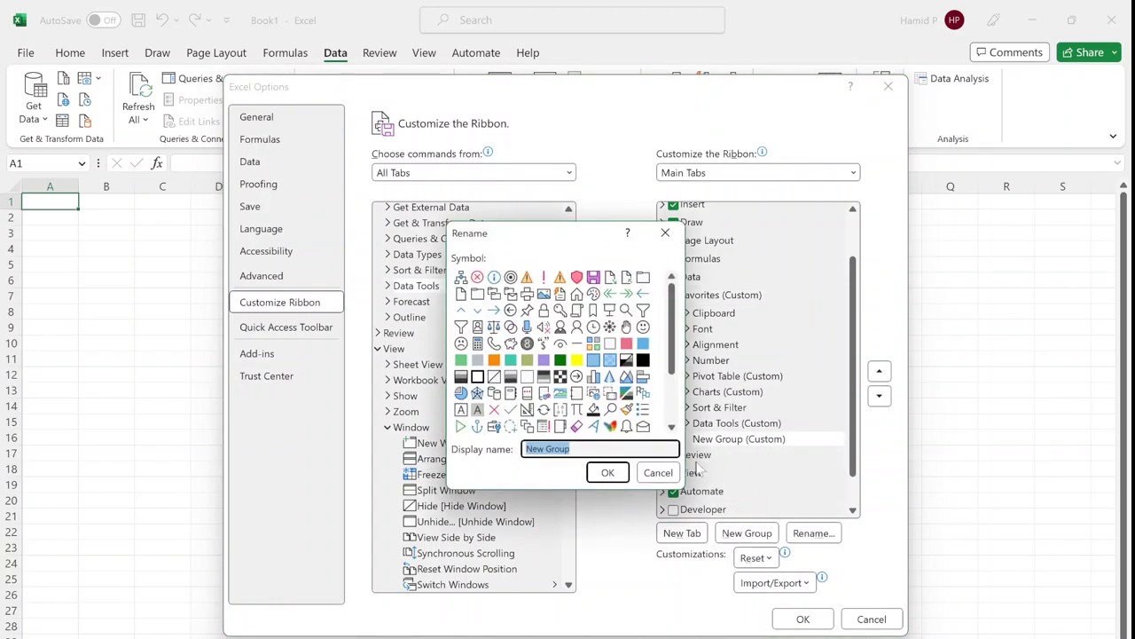
pyautogui.write('Window')
pyautogui.click(608, 472)
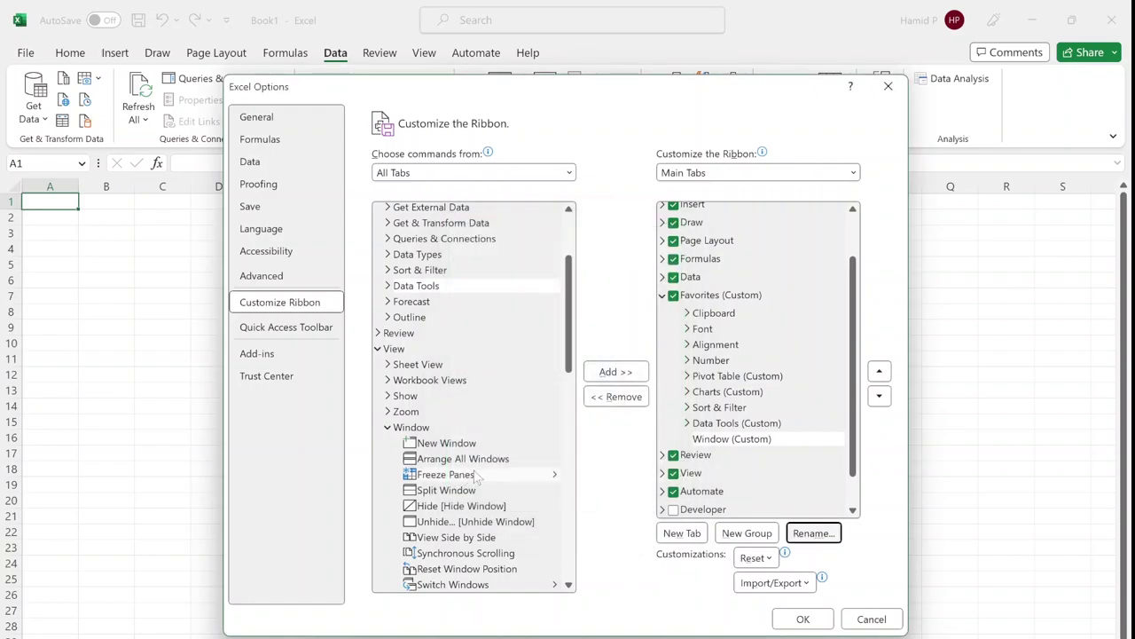
# Add Freeze Panes to the Window group and collapse it.
pyautogui.click(461, 475)
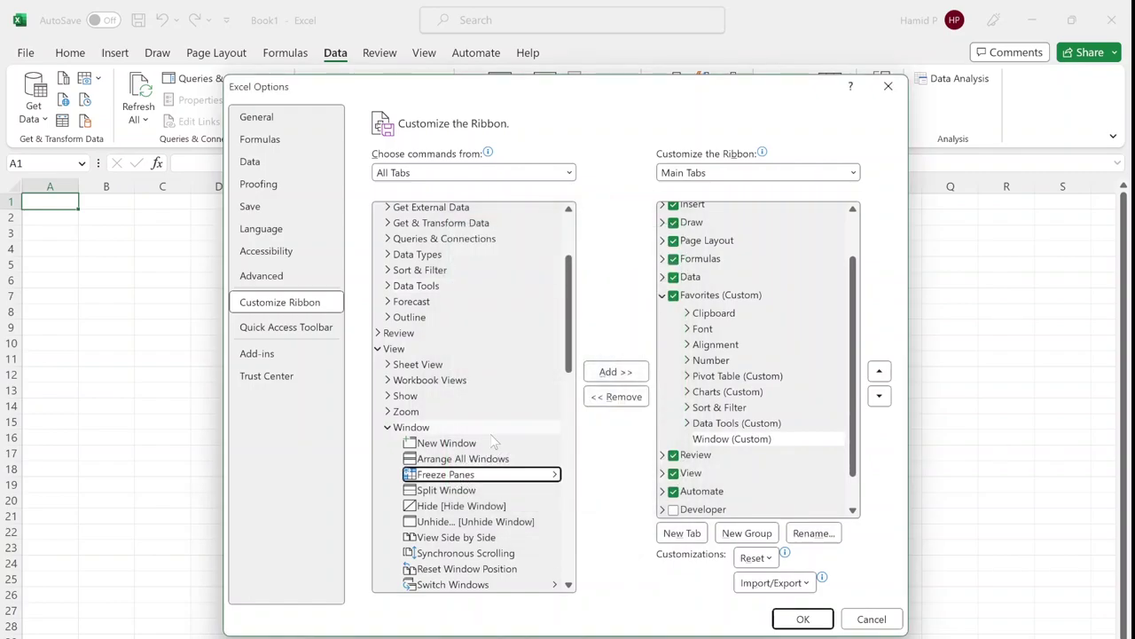
pyautogui.scroll(-2, 488, 439)
pyautogui.click(608, 377)
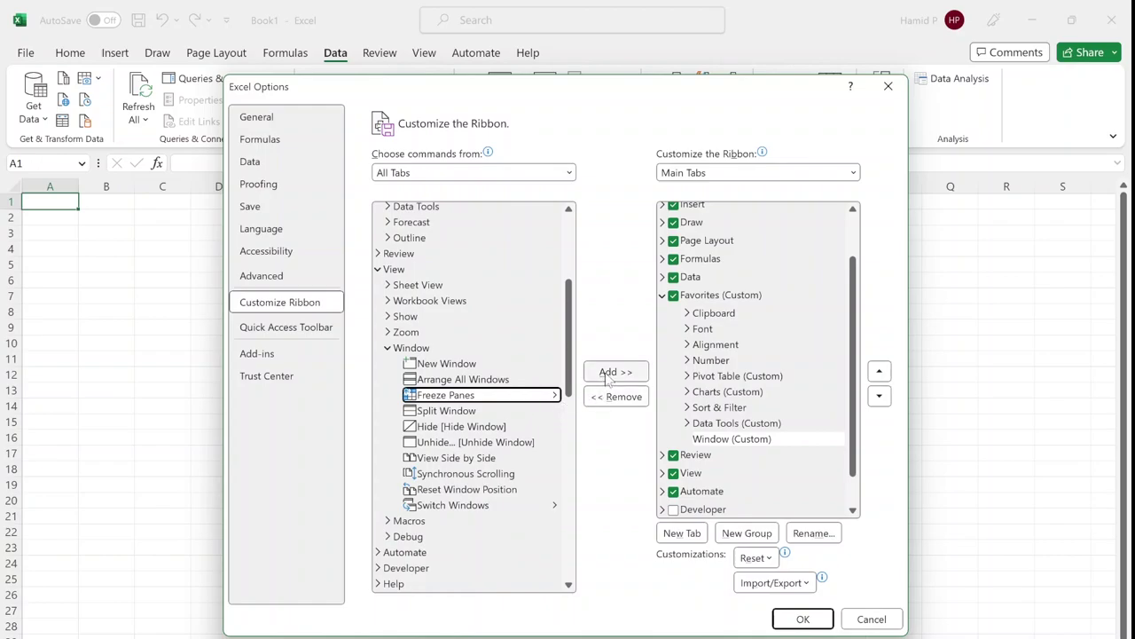
pyautogui.click(607, 377)
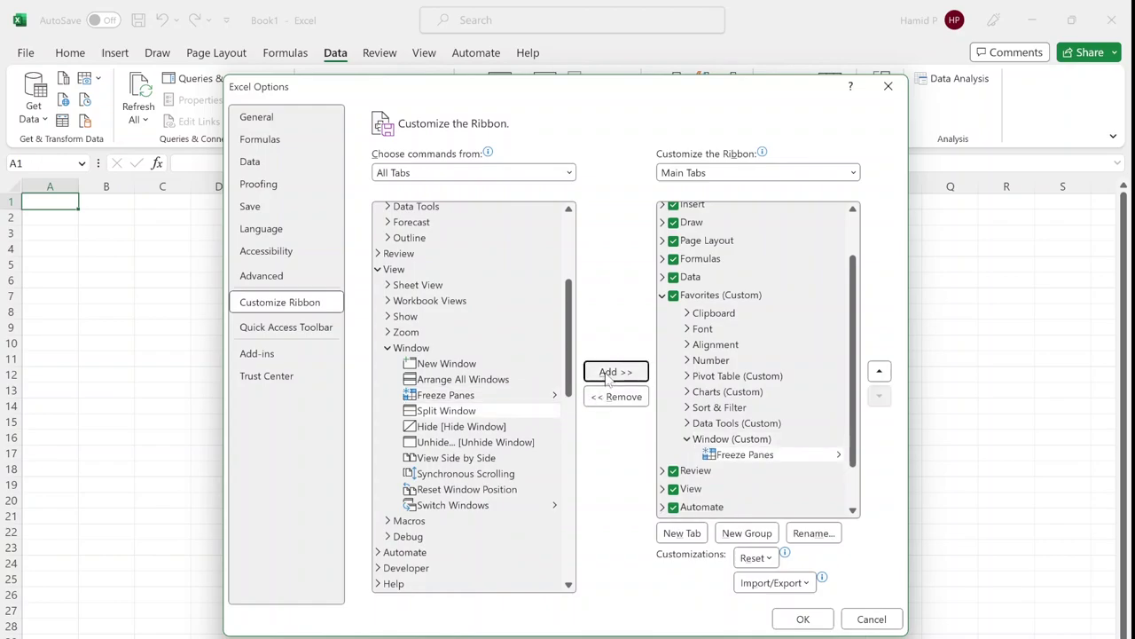
pyautogui.click(694, 441)
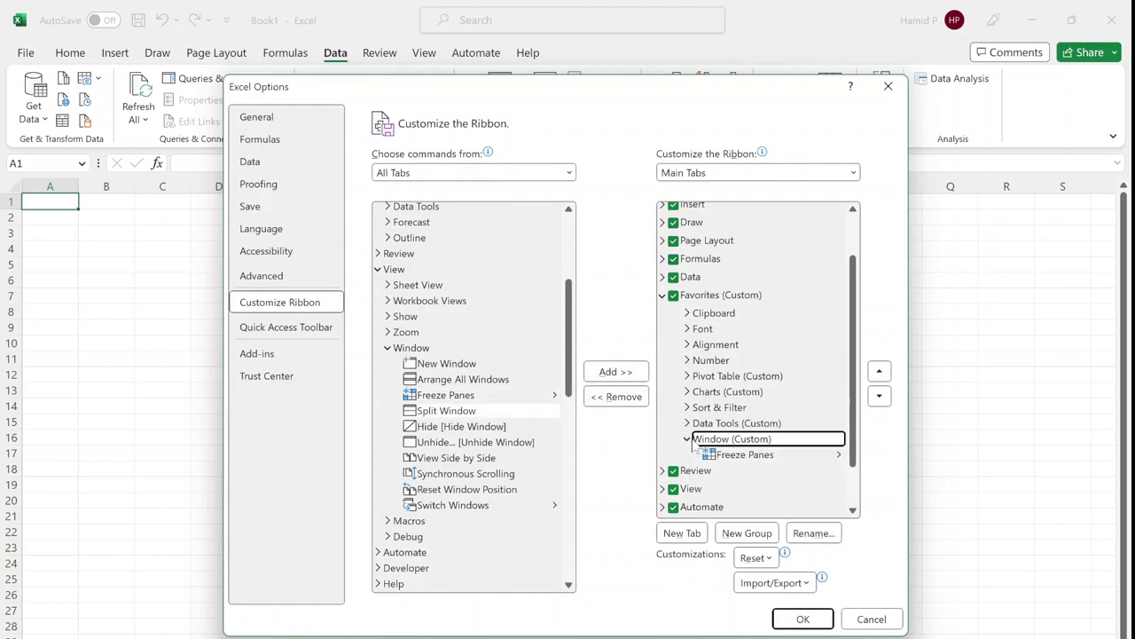
pyautogui.click(688, 440)
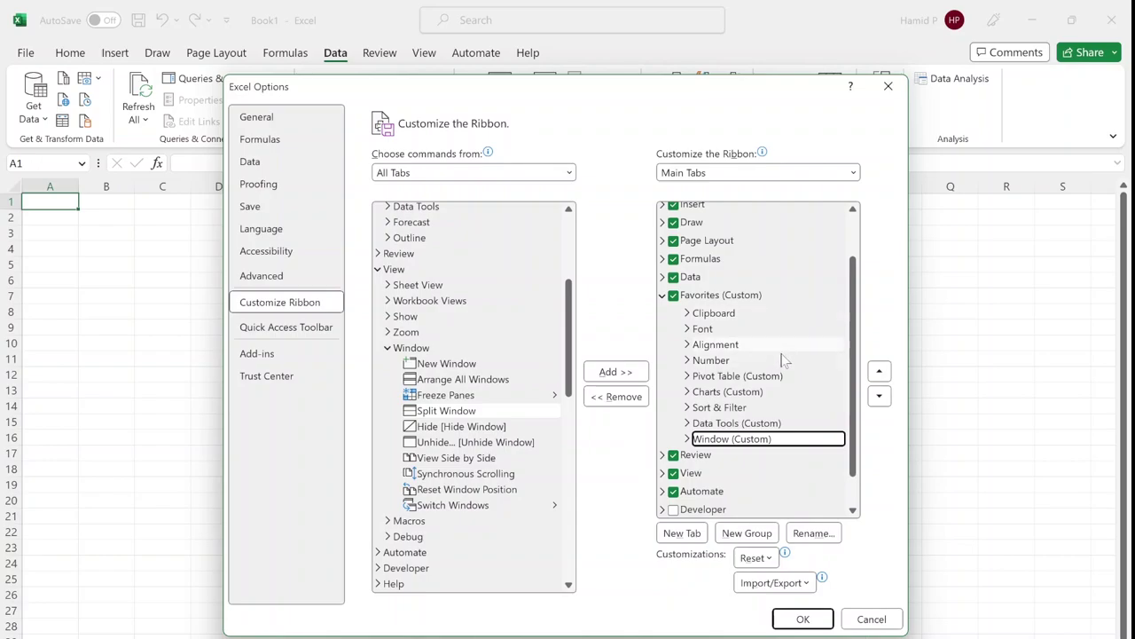
# Move the Favorites tab up to just below Background Removal, ahead of Home.
pyautogui.click(662, 294)
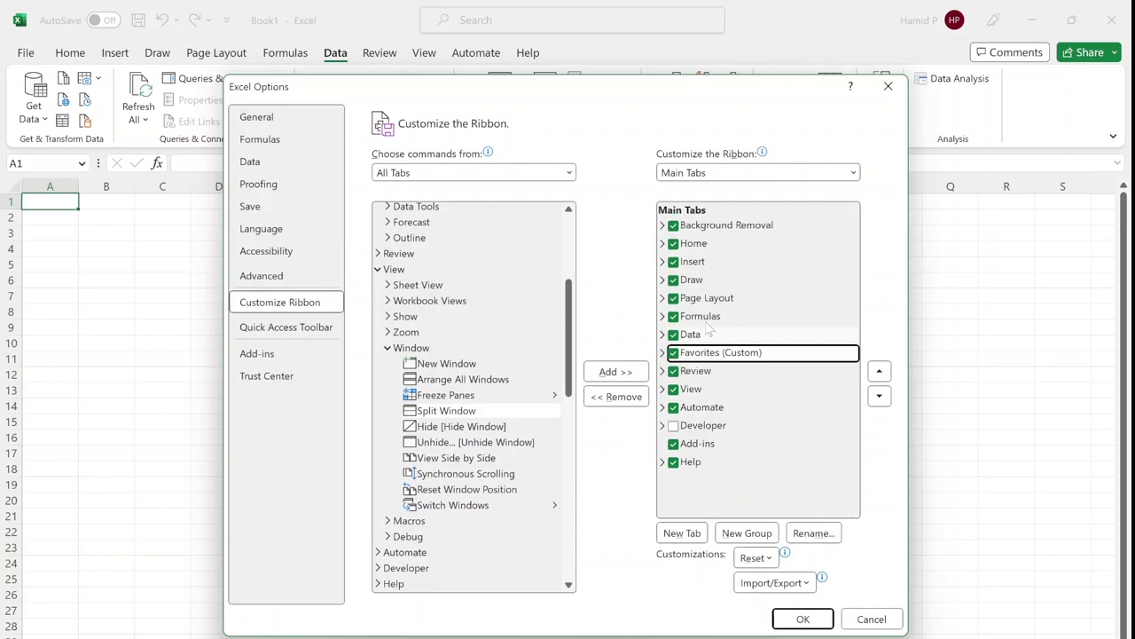
pyautogui.click(879, 372)
pyautogui.click(879, 371)
pyautogui.click(879, 372)
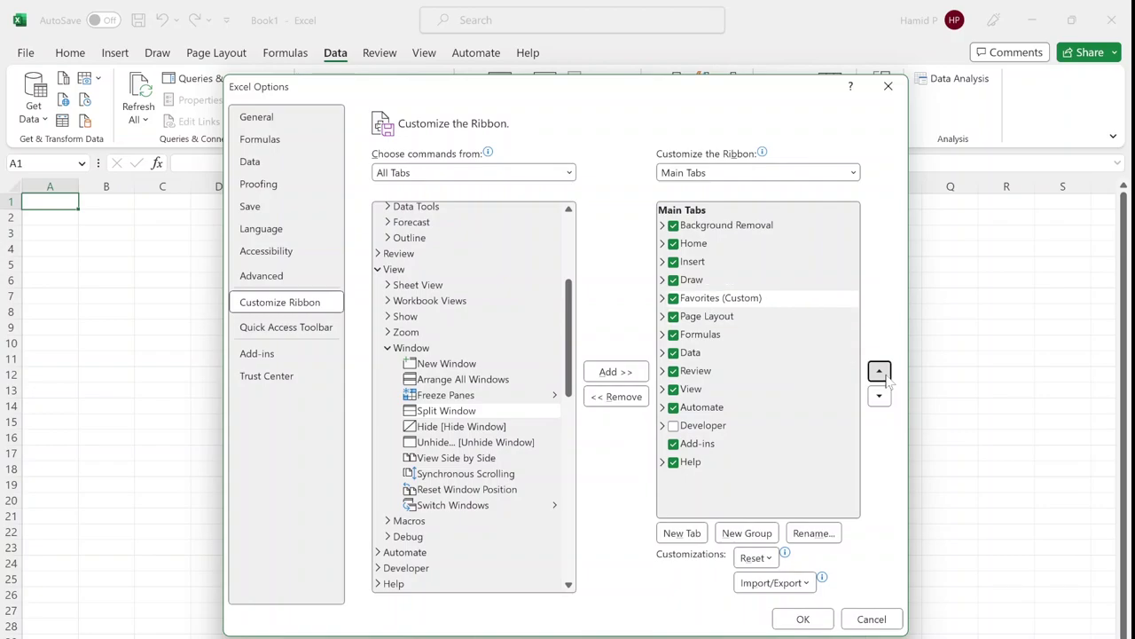
pyautogui.click(879, 371)
pyautogui.moveTo(752, 281); pyautogui.dragTo(737, 248)
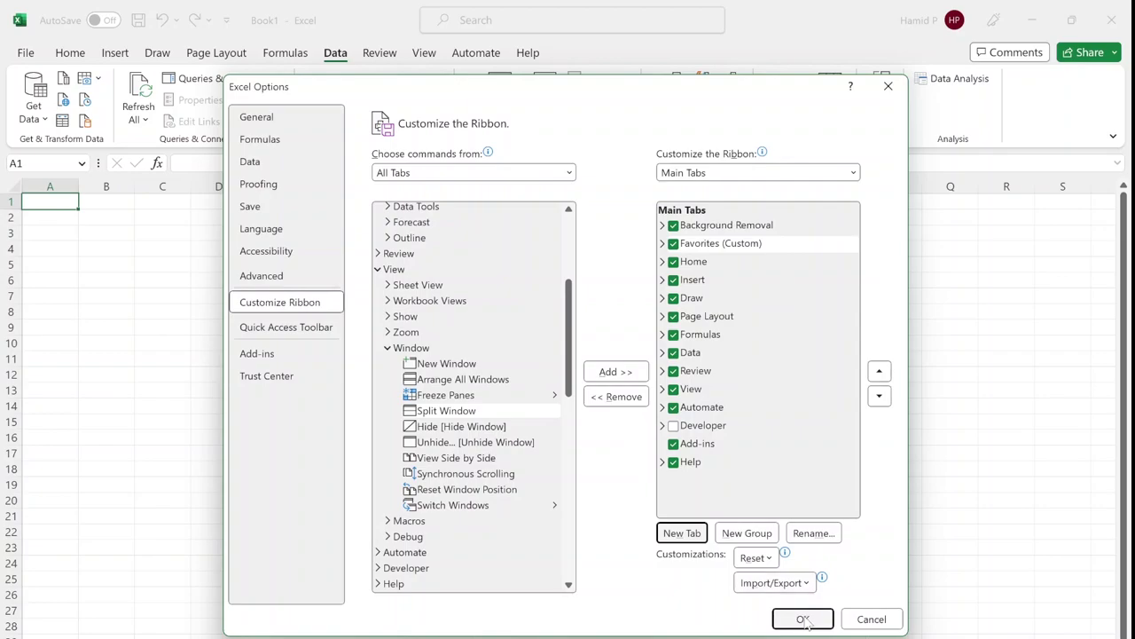
# Confirm the Excel Options changes and show the Favorites tab, now placed before Home, with its custom groups.
pyautogui.click(803, 619)
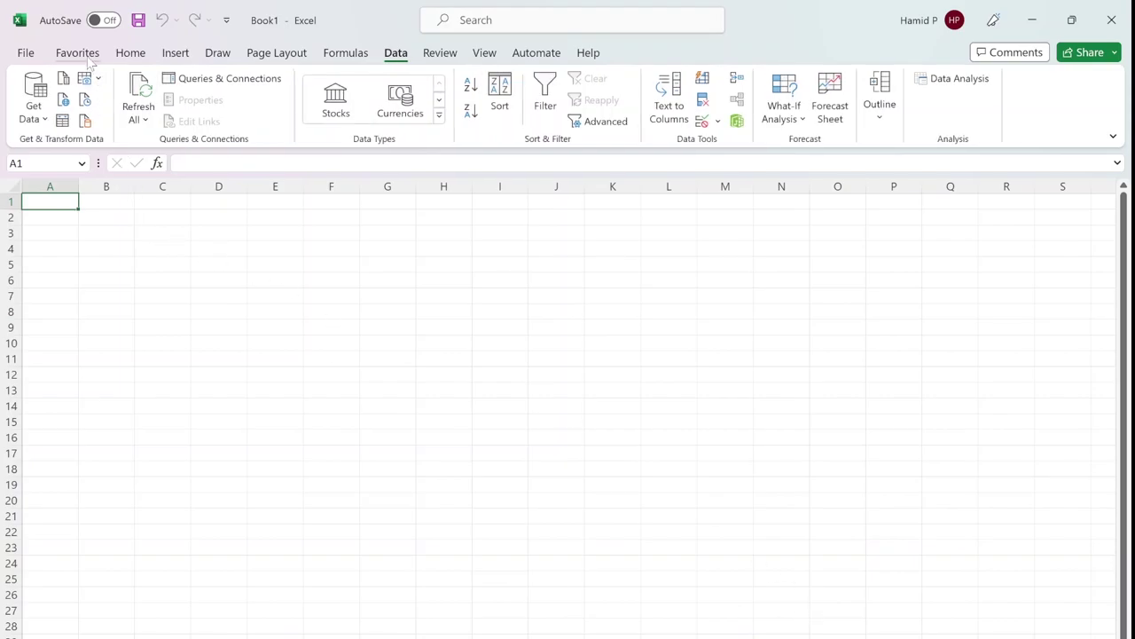
pyautogui.click(89, 57)
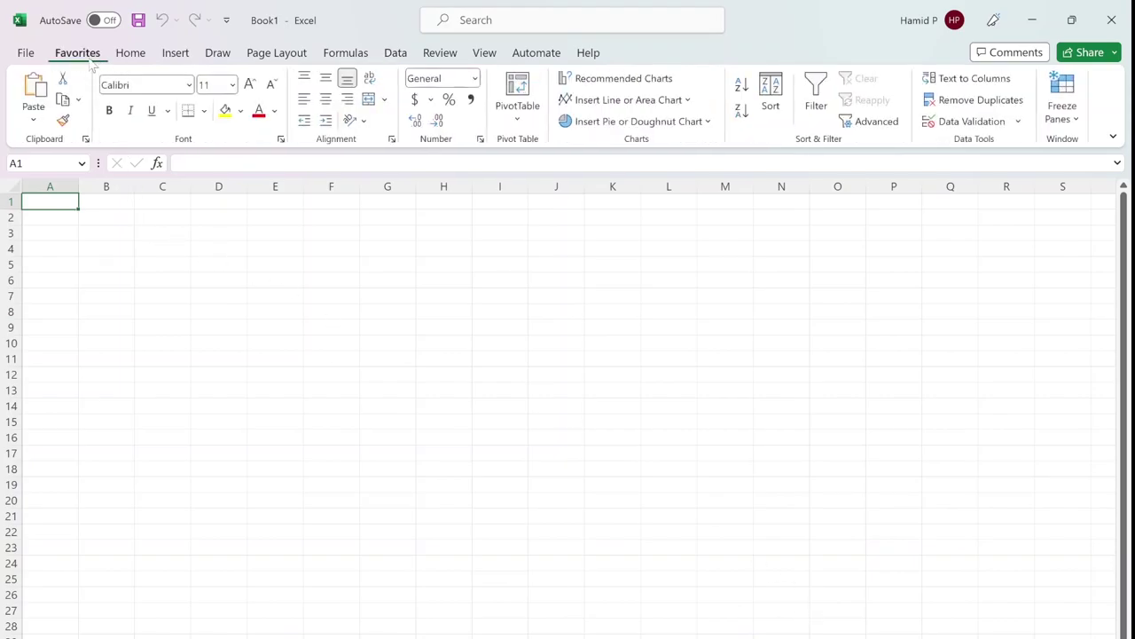